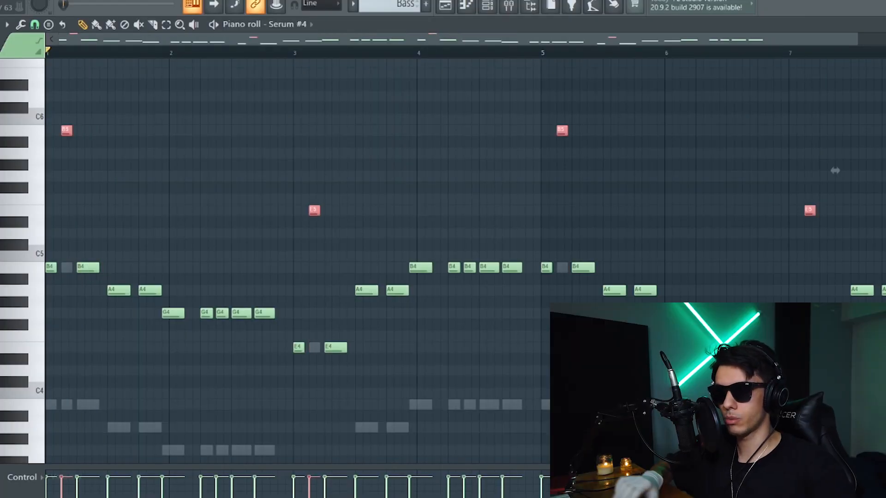
Step: Show the channel rack for the bass pattern, play it, and view the Sylenth1 #6 bass preset
left_click(499, 4)
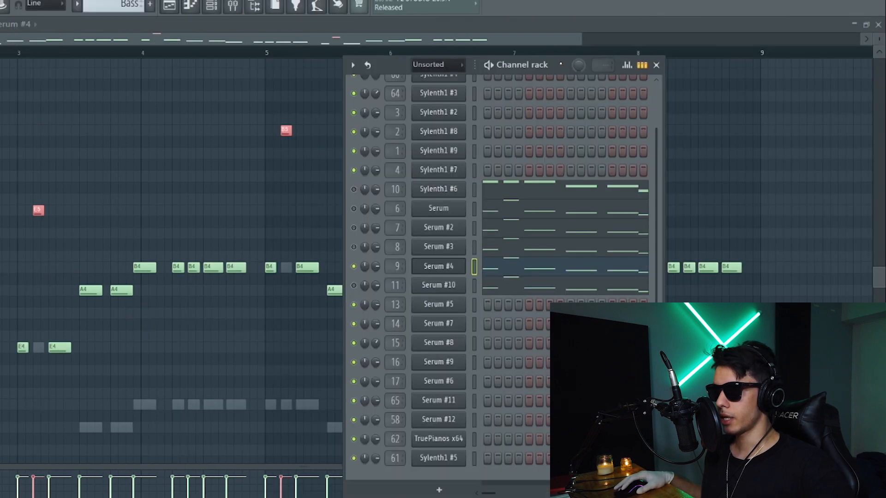
left_click_drag(831, 64, 628, 85)
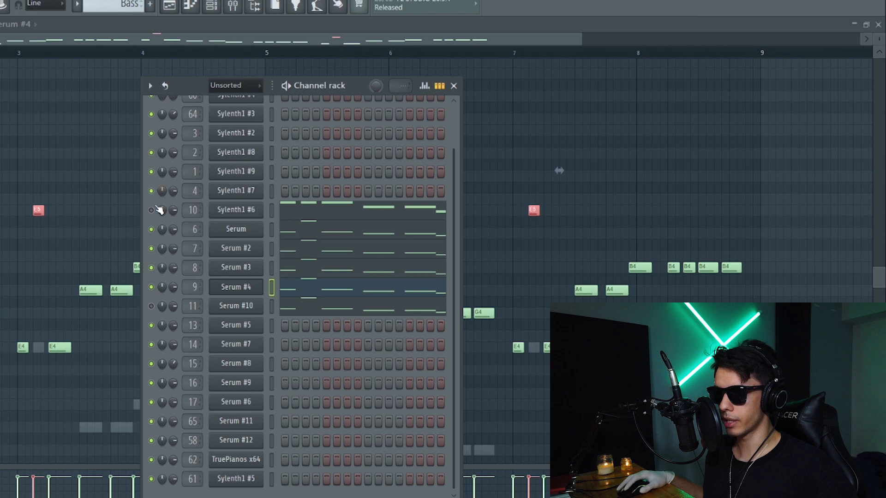
key("space")
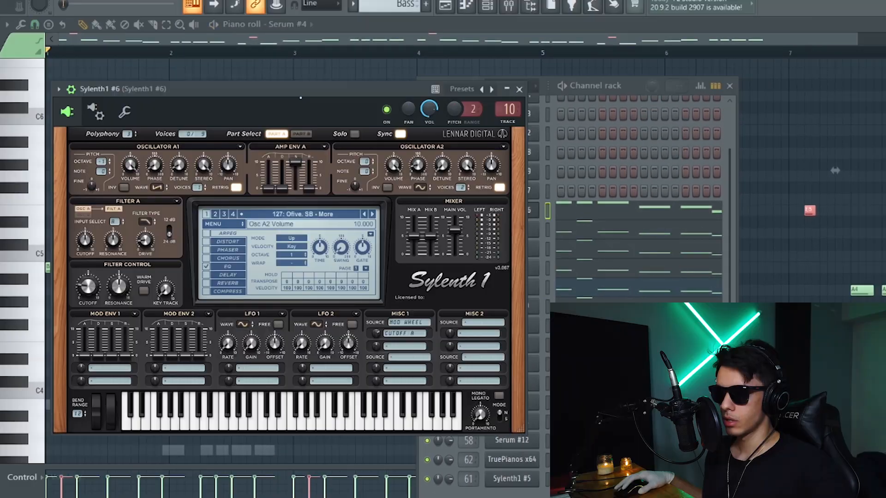
mouse_move(300, 97)
left_mouse_down()
mouse_move(336, 80)
mouse_move(313, 96)
left_mouse_up()
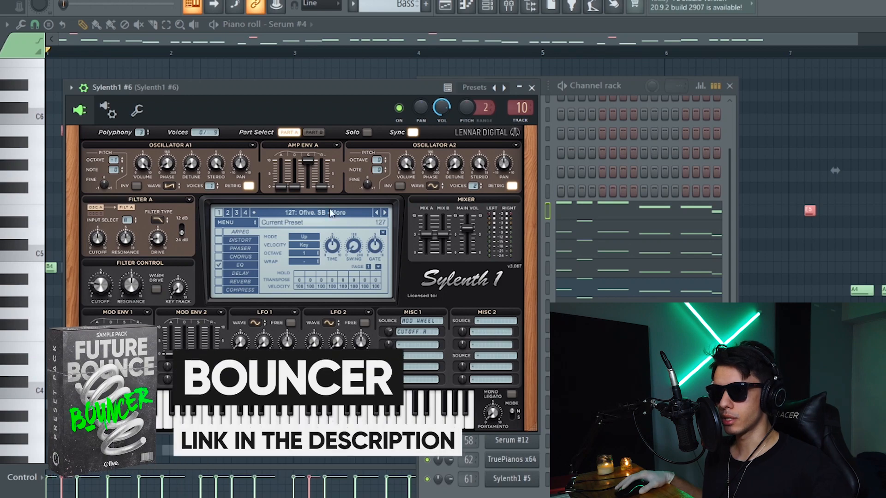
left_click(532, 87)
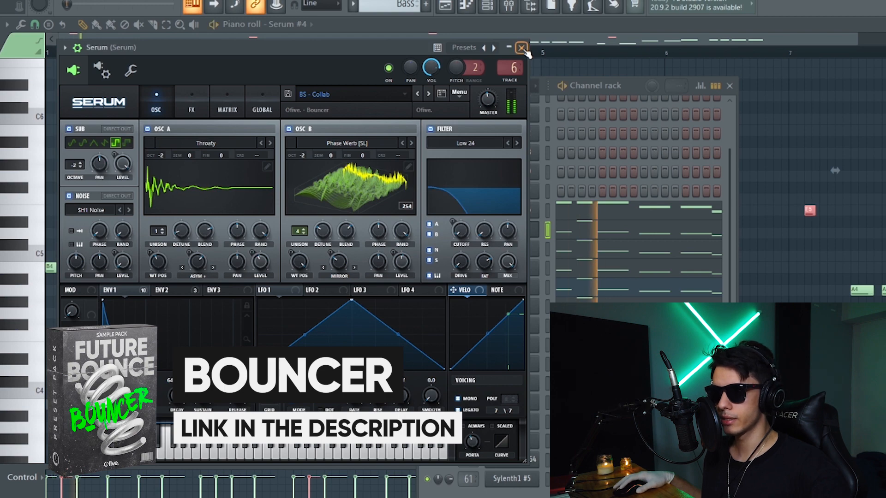
Step: Review the bass layer presets on Serum, Serum #2 and Serum #4 during playback, closing each plugin window
left_click(522, 48)
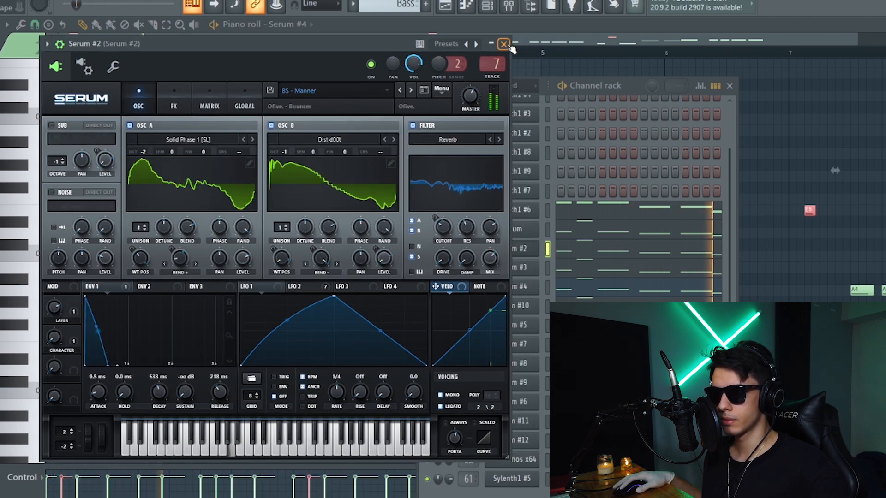
left_click(504, 44)
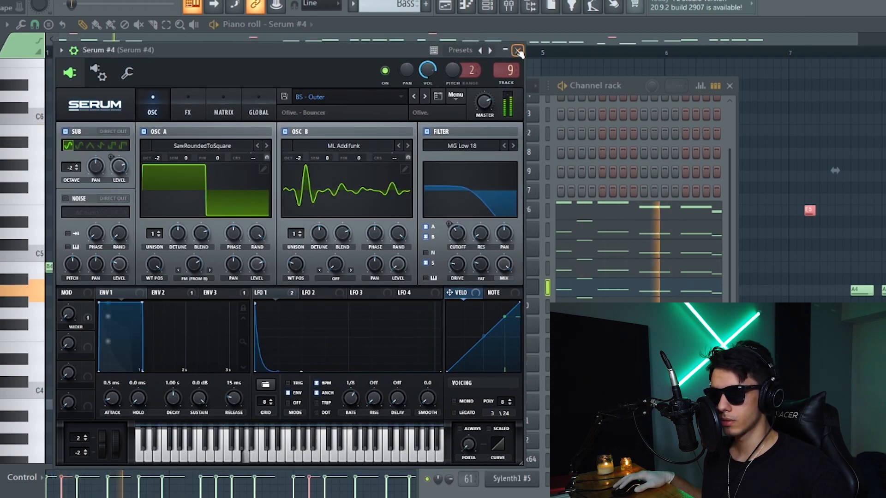
left_click(518, 50)
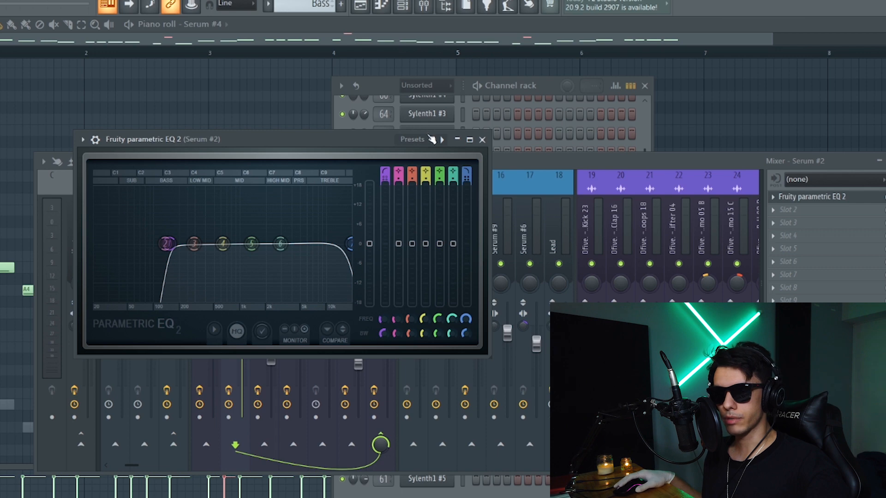
Step: Close the Serum #2 equalizer and inspect OTT, FabFilter Saturn and FabFilter Pro-Q 3 on the Bass mixer track
left_click(483, 139)
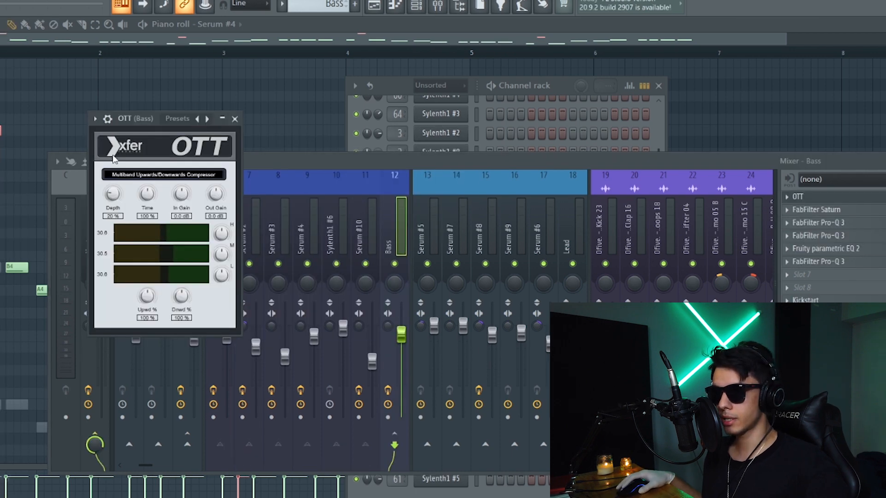
left_click(821, 210)
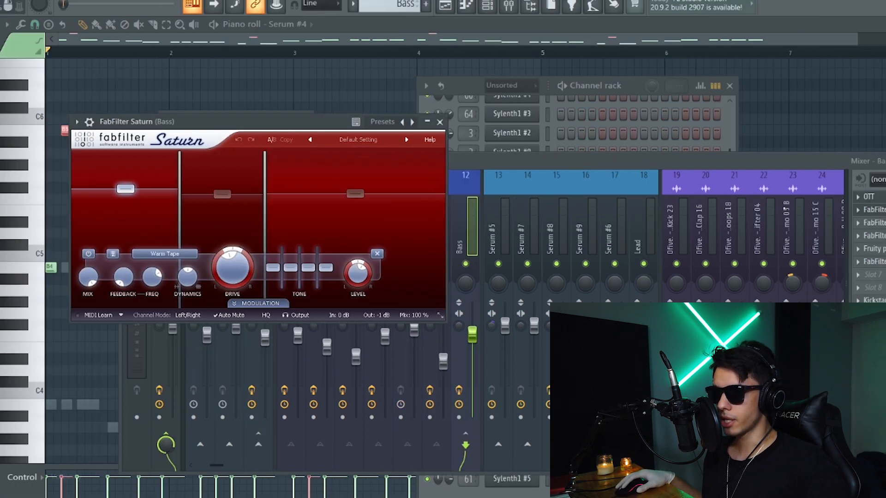
left_click(818, 223)
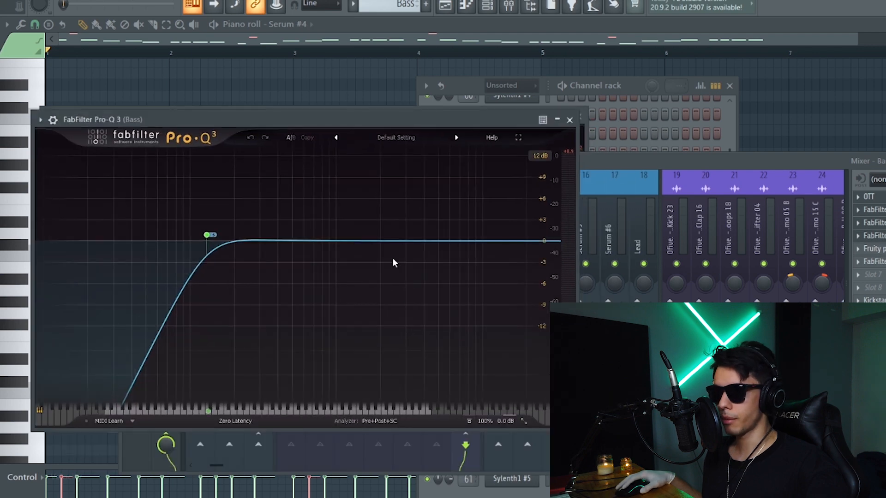
mouse_move(208, 235)
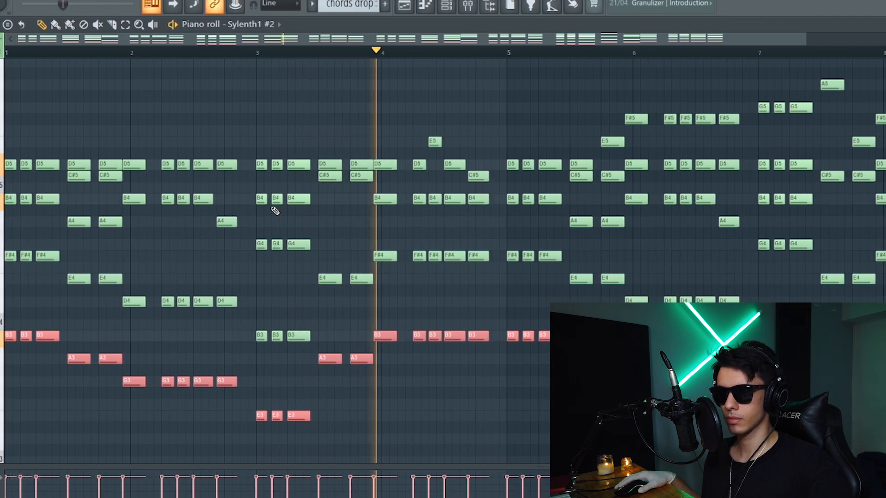
Step: Play the chords drop pattern and view the Sylenth1 #9 and Sylenth1 #7 chord presets
key("space")
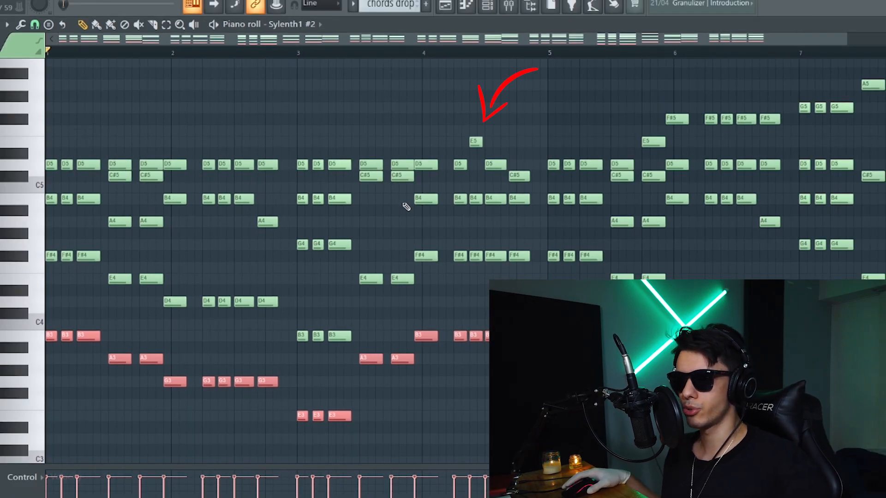
key("F6")
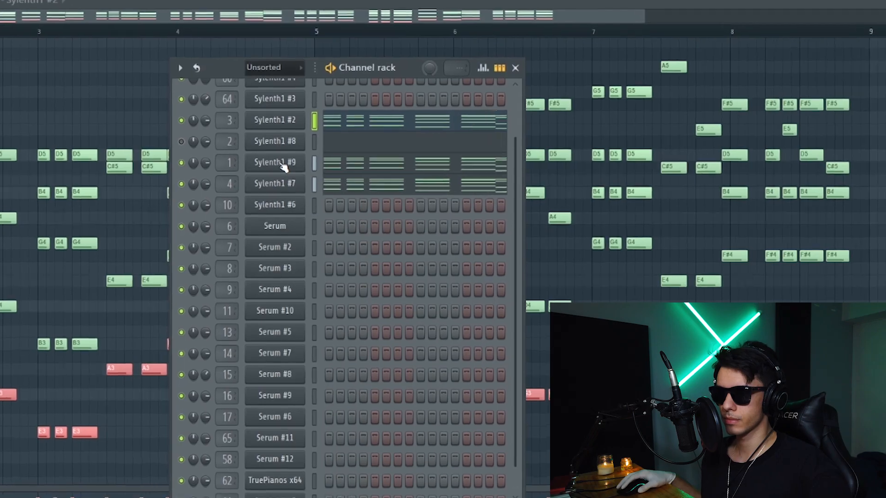
left_click(277, 162)
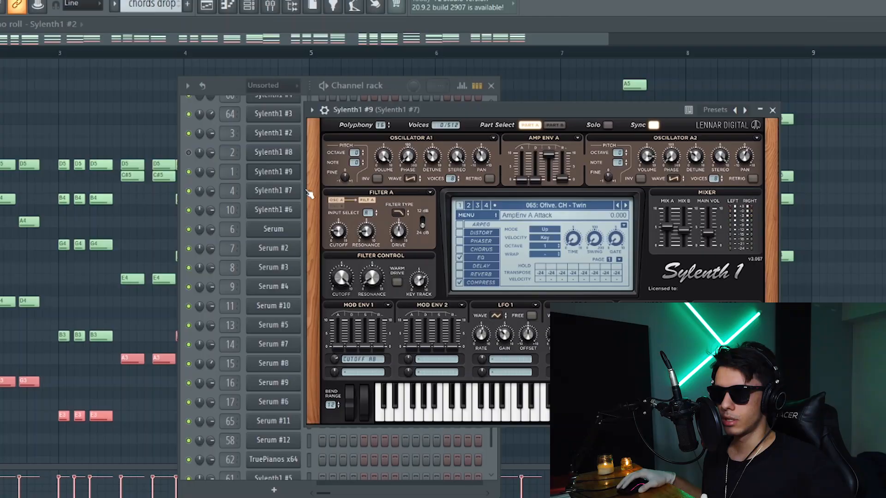
left_click(295, 194)
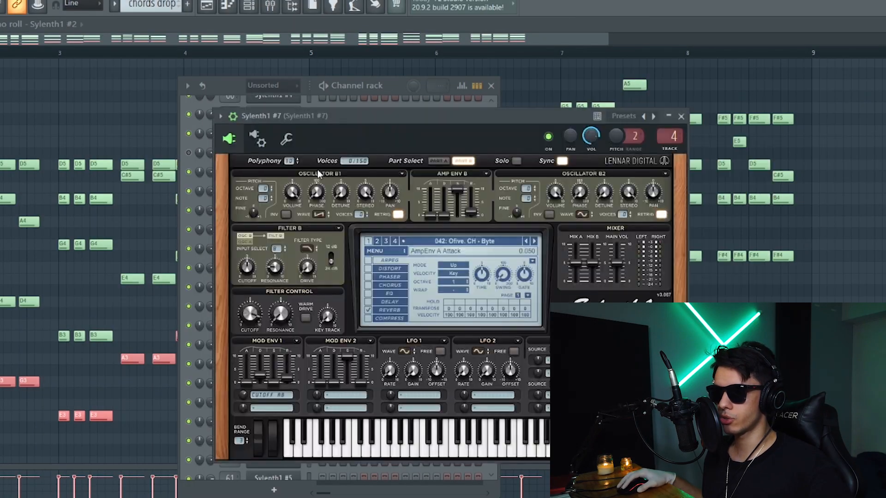
left_click(681, 117)
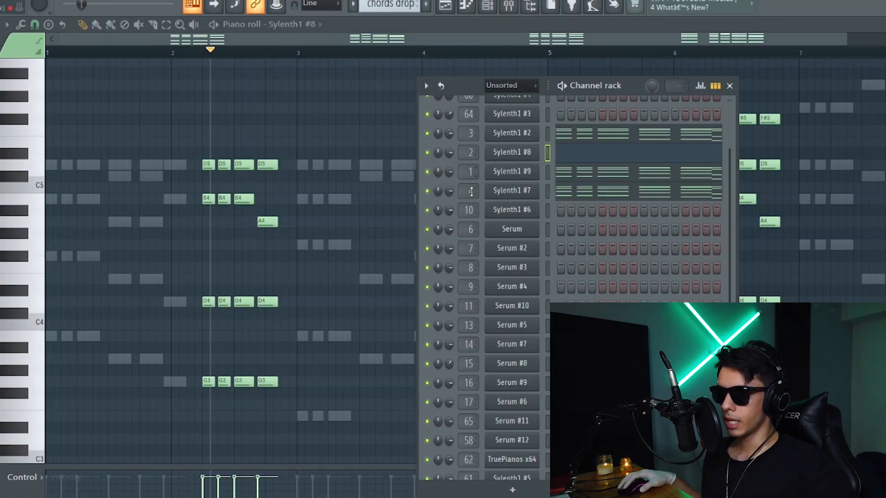
Step: Inspect the OTT, FabFilter Pro-Q 3 and ValhallaRoom effects on the Chords mixer track
key("F9")
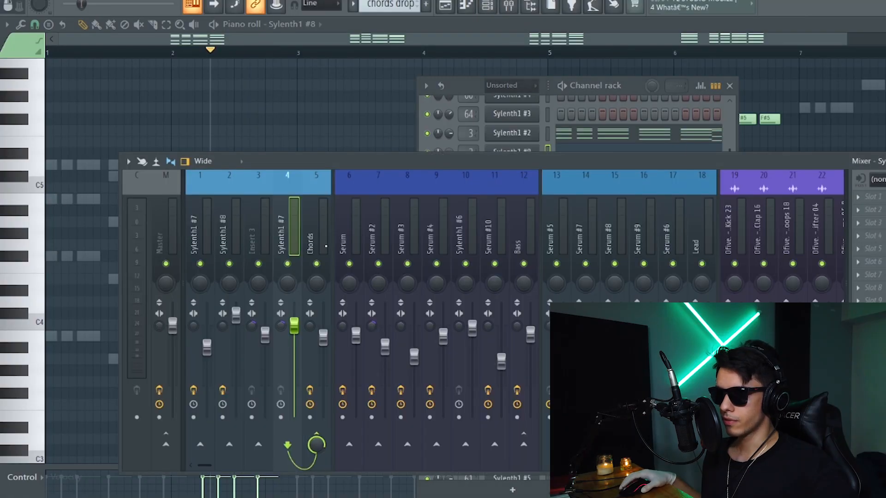
left_click(870, 197)
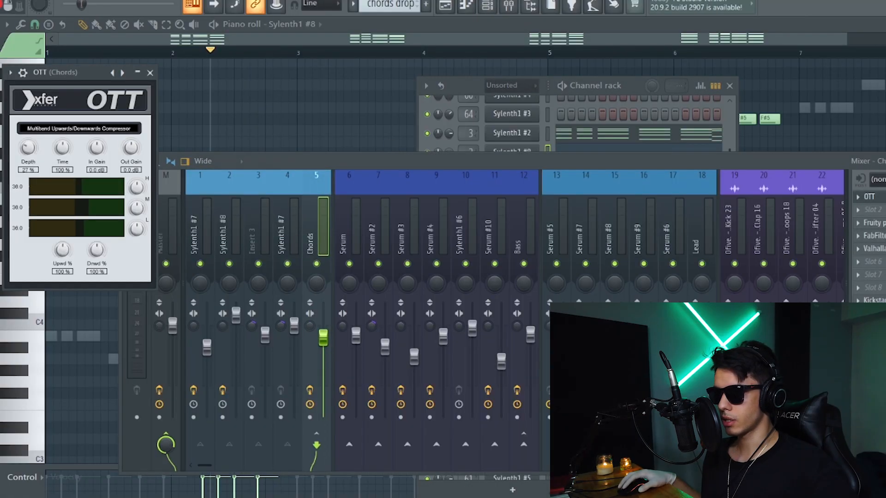
left_click(873, 235)
left_click(872, 248)
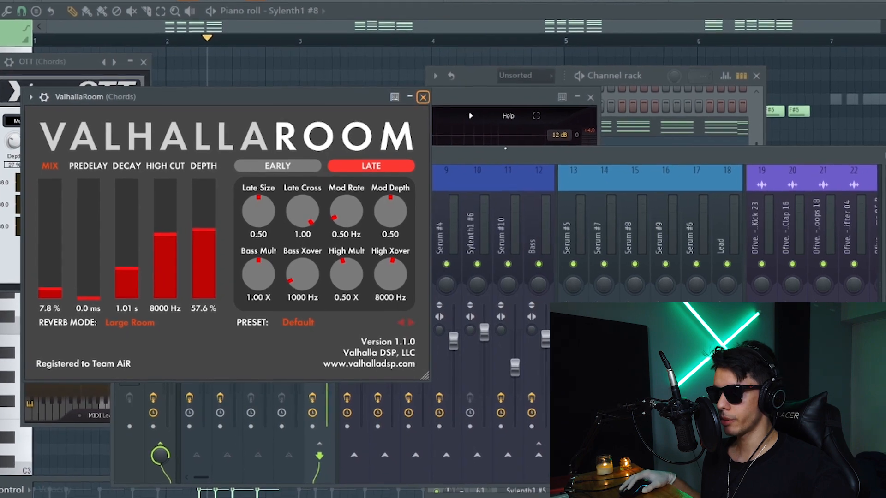
left_click(422, 97)
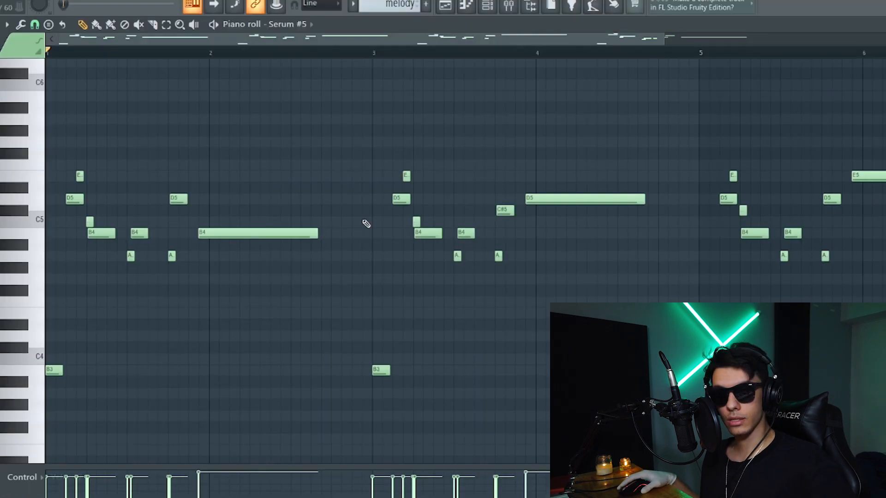
Step: View the Serum #5 lead preset and play the melody pattern with its layers
key("space")
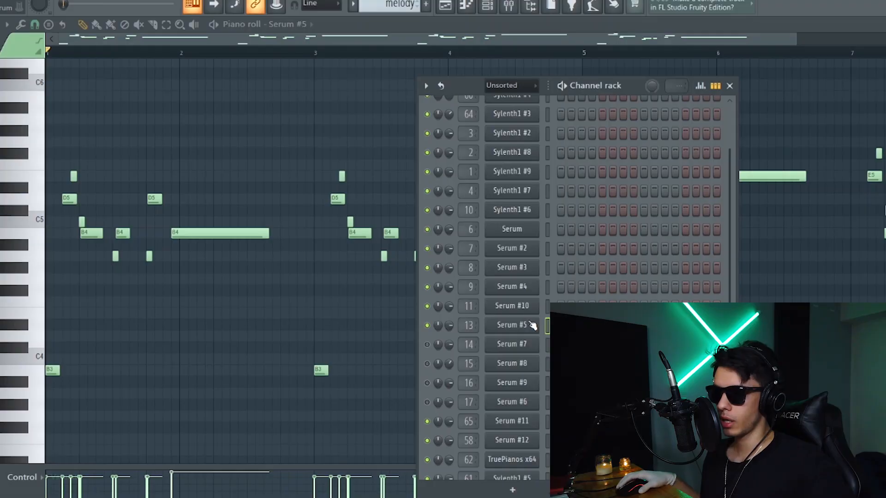
left_click(534, 322)
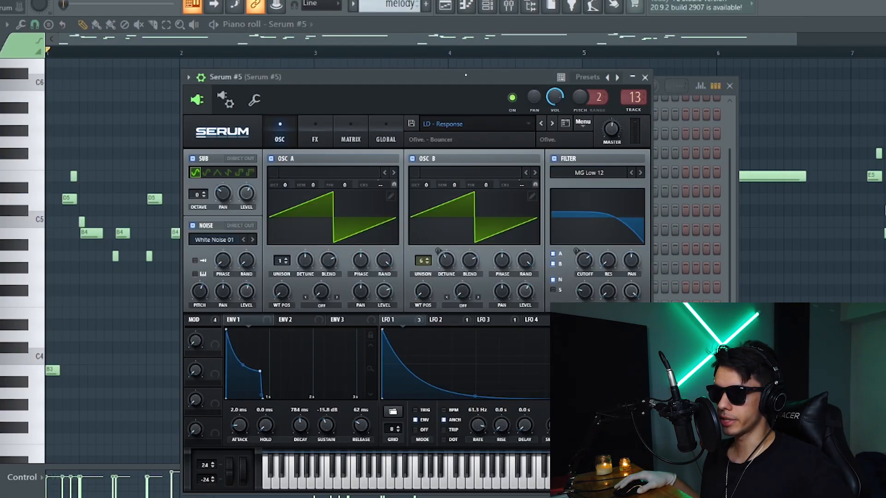
left_click_drag(466, 76, 317, 47)
left_click(495, 48)
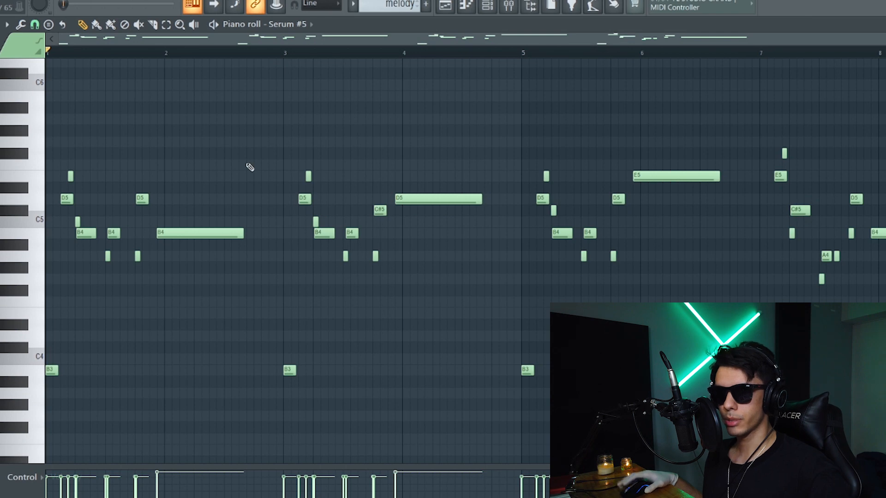
key("space")
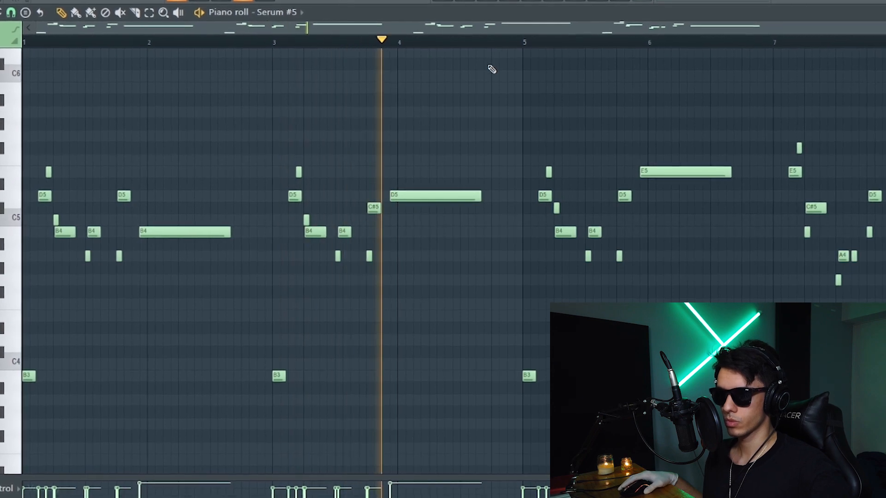
key("space")
Step: Inspect the Lead mixer track's effects from OTT through Fruity Parametric EQ 2, FabFilter Pro-Q 3 and ValhallaRoom to Fruity Balance
key("F9")
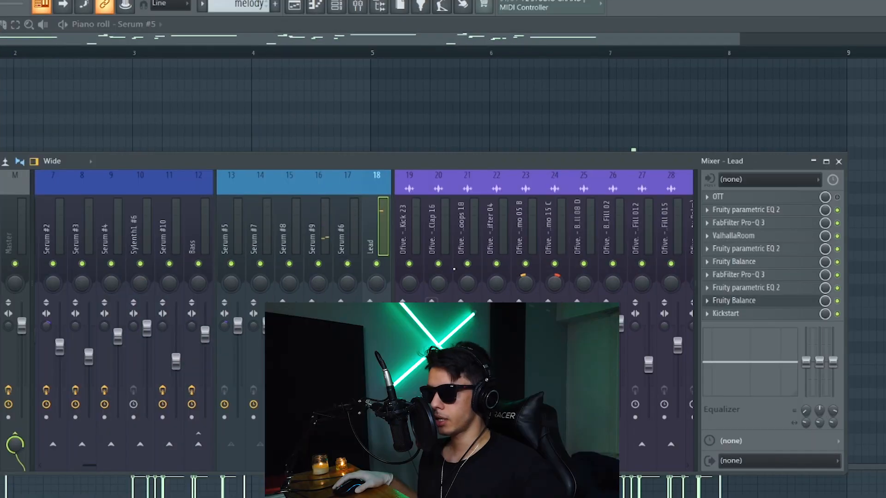
left_click(746, 199)
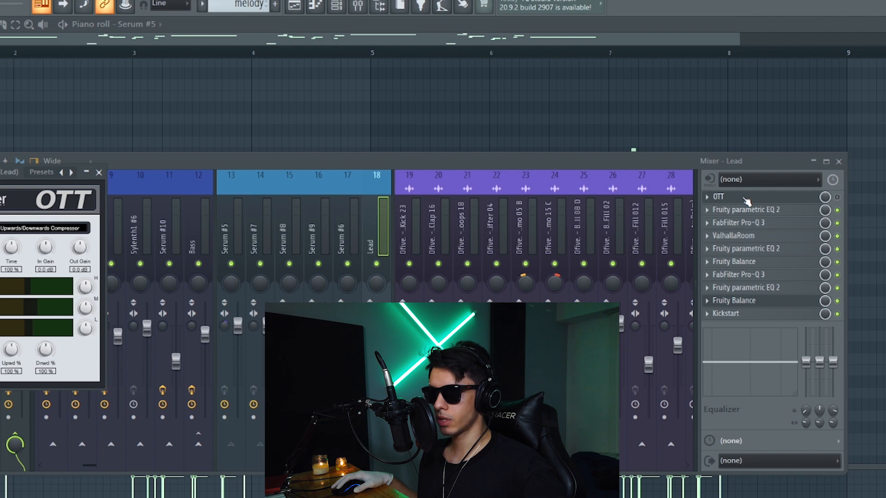
left_click(745, 209)
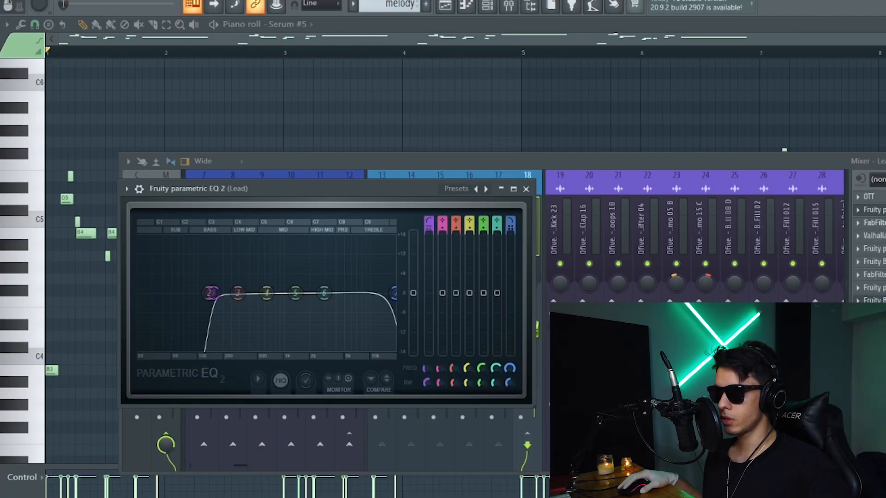
left_click(876, 223)
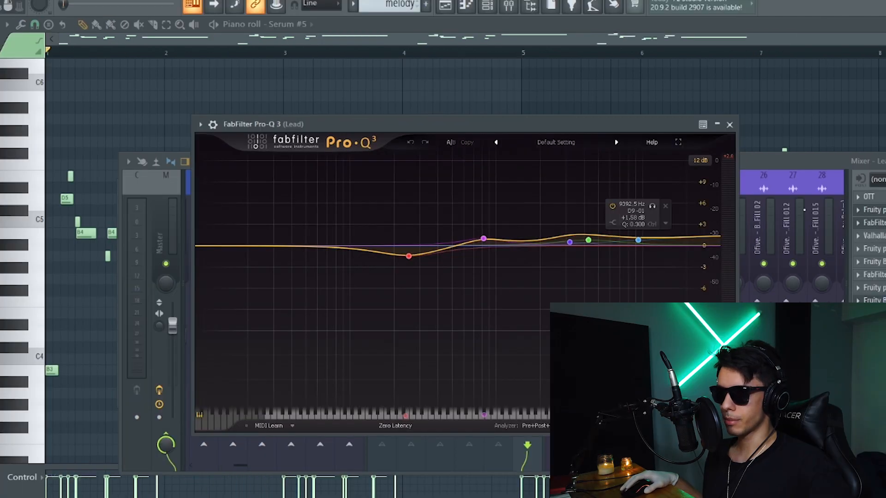
left_click(874, 236)
left_click_drag(245, 90, 431, 132)
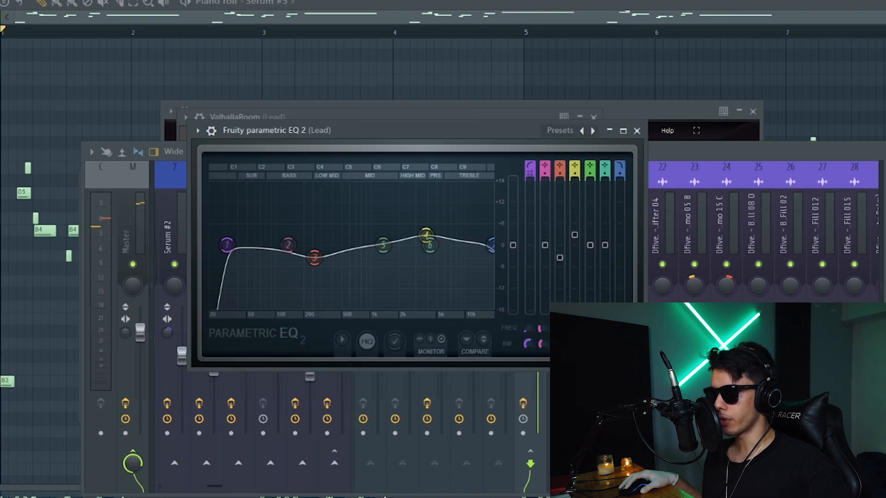
left_click(873, 262)
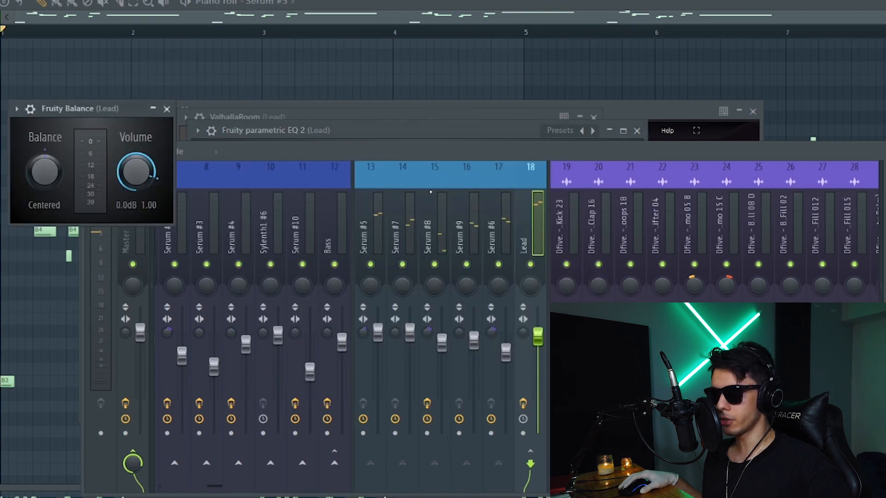
left_click_drag(81, 109, 257, 145)
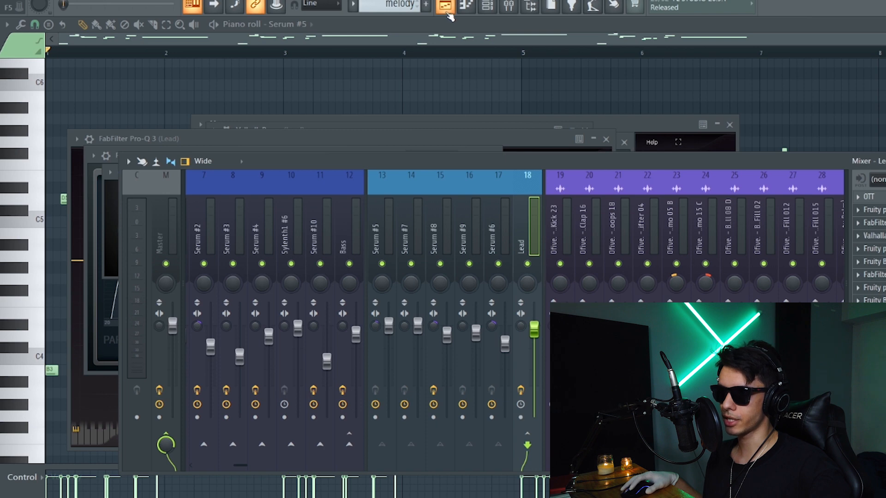
Step: Play the melody from bar 45 in the playlist and toggle the mute of the Sylenth1 #9 filter cutoff automation track
left_click(446, 9)
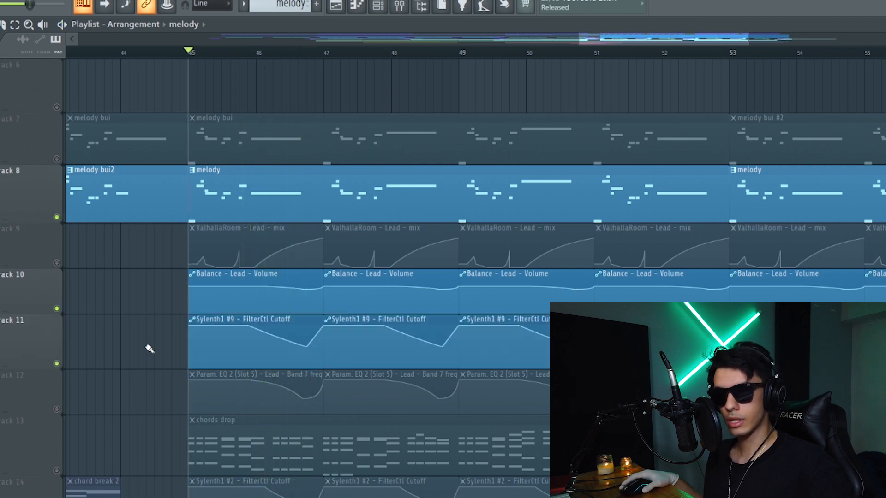
key("space")
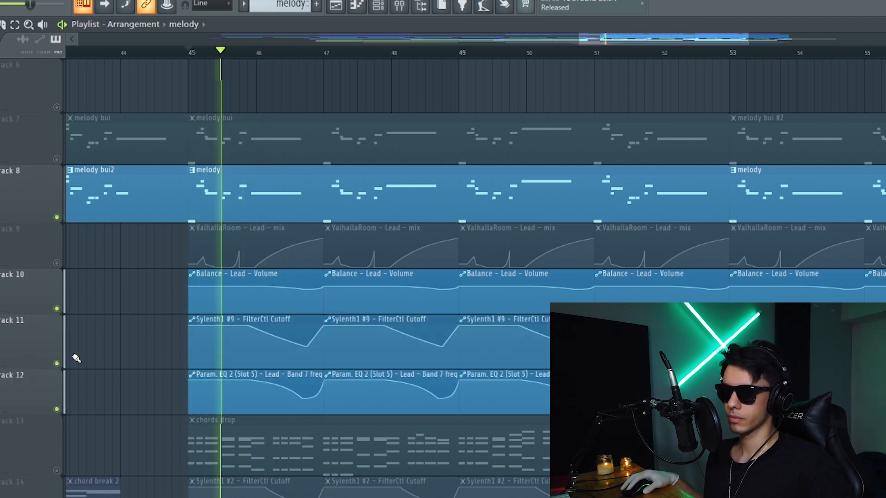
left_click(57, 364)
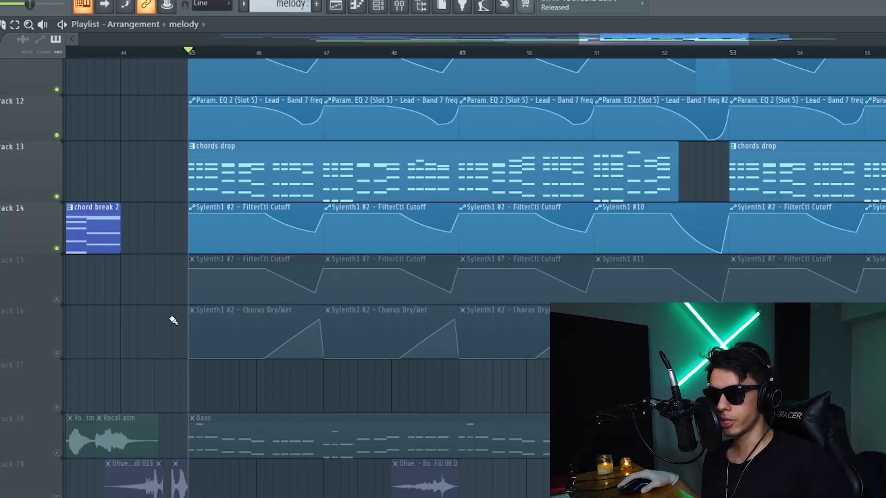
Step: Play the chords drop from bar 45 and enable the Sylenth1 #7 filter cutoff and Sylenth1 #2 chorus dry/wet automation tracks
scroll(173, 320, "up", 5)
scroll(115, 362, "down", 5)
key("space")
left_click(57, 299)
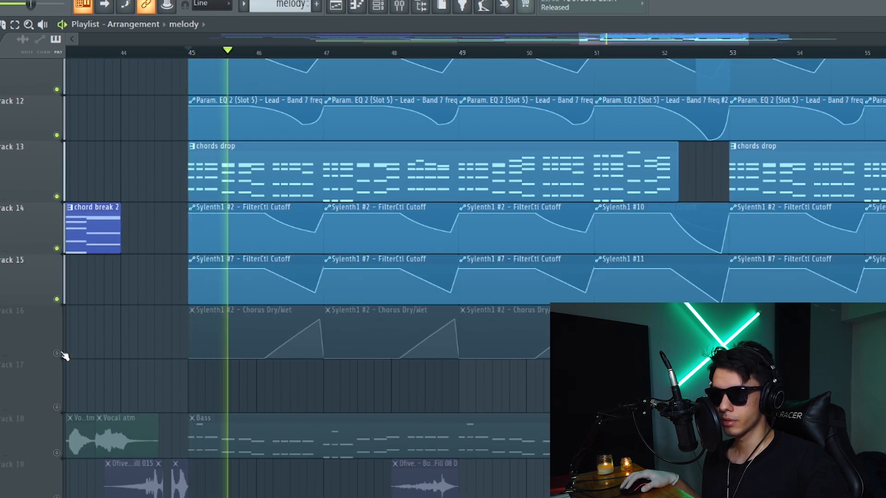
left_click(58, 353)
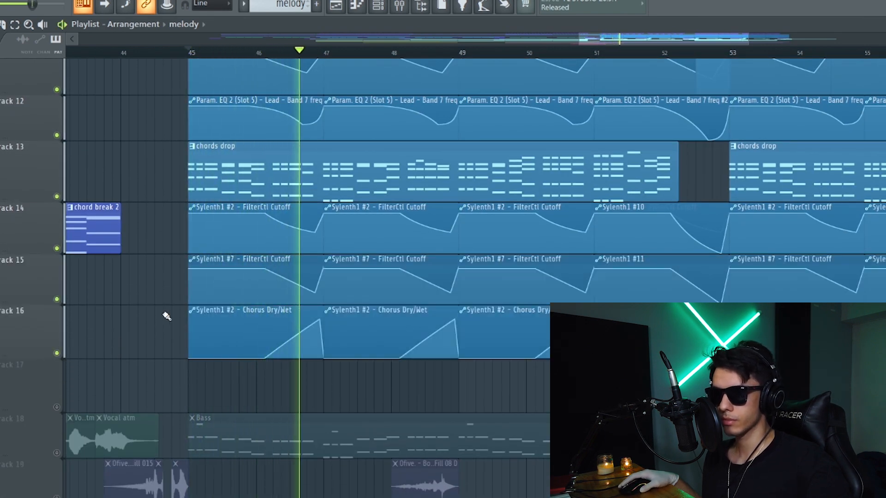
Step: Solo the Sylenth1 #2 chorus dry/wet automation track, add the chords drop track, and toggle the automation's mute to compare the sound
right_click(57, 354)
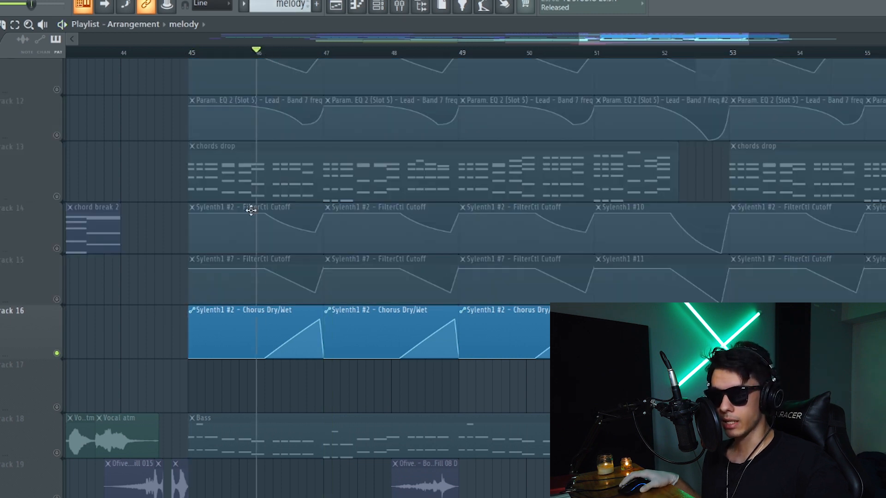
left_click(57, 196)
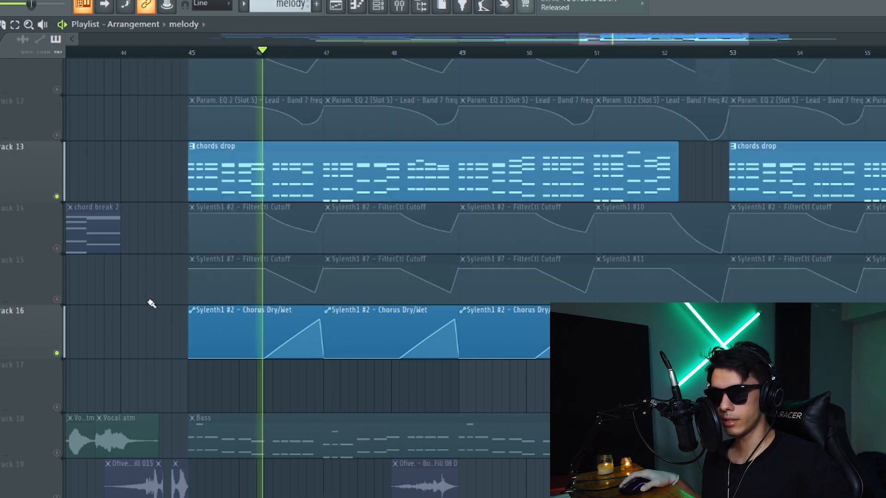
left_click(57, 354)
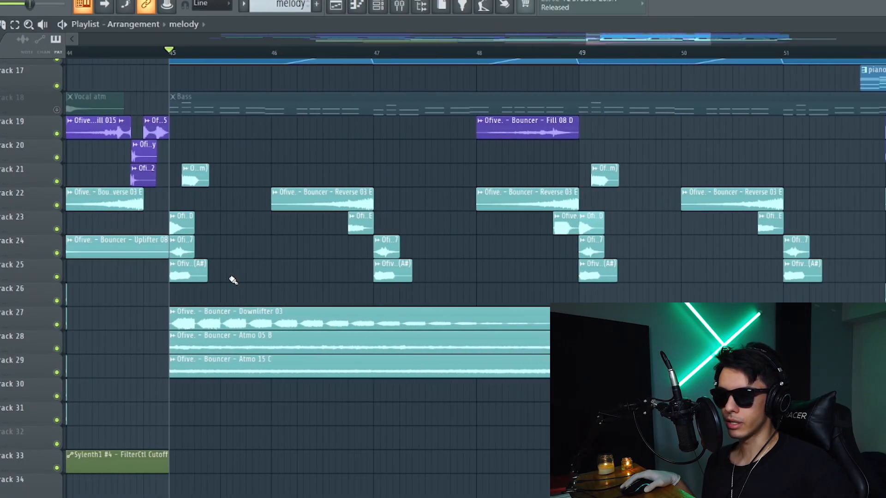
Step: Play the drop's fills, reverses, downlifter and atmosphere samples on tracks 19 to 29 from bar 45
scroll(240, 281, "down", 2)
scroll(341, 295, "up", 3)
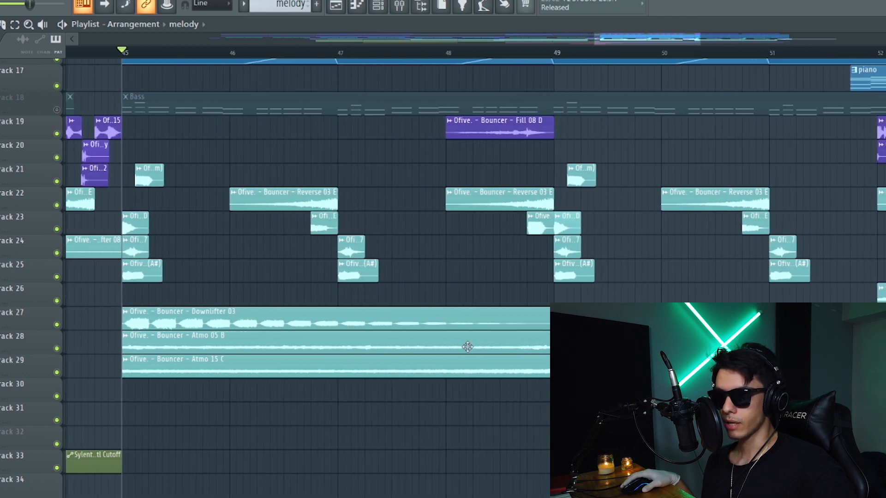
key("space")
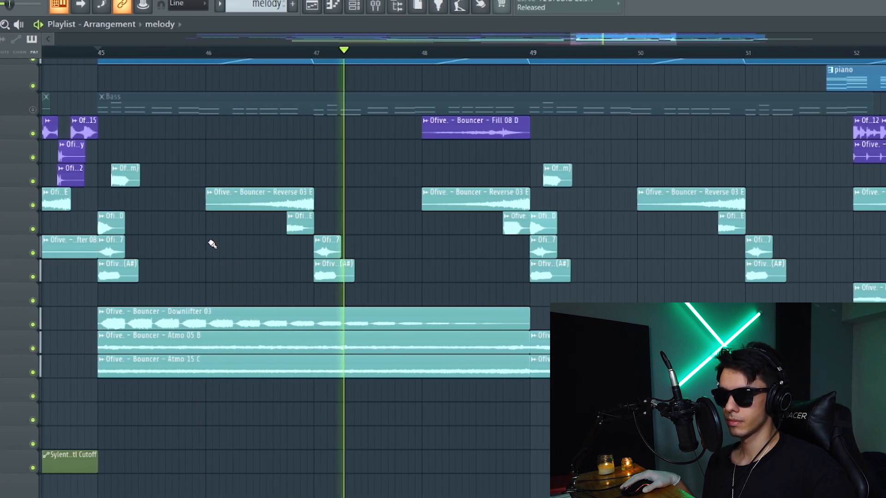
scroll(215, 245, "down", 1)
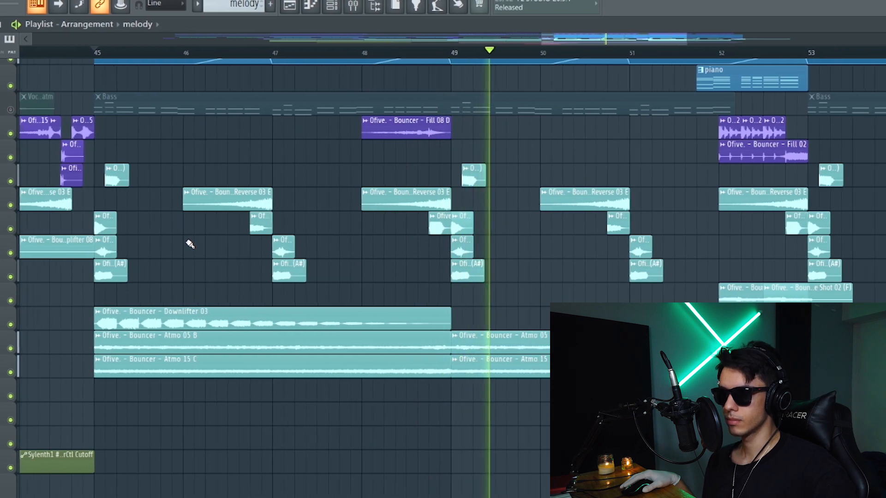
scroll(191, 245, "down", 2)
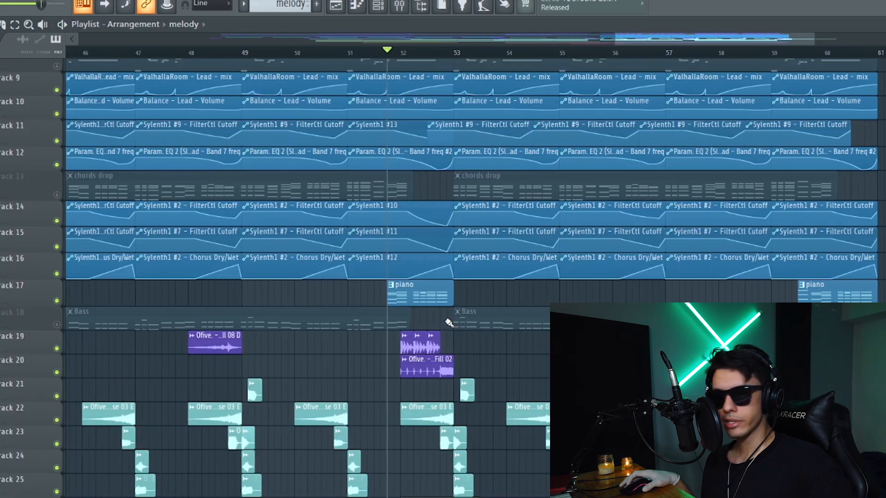
Step: Look over the drop's piano, automation and melody tracks in the playlist and start playback
scroll(449, 323, "up", 4)
scroll(387, 319, "down", 3)
scroll(371, 292, "up", 3)
scroll(392, 342, "up", 4)
scroll(364, 310, "up", 2)
scroll(363, 311, "up", 1)
key("space")
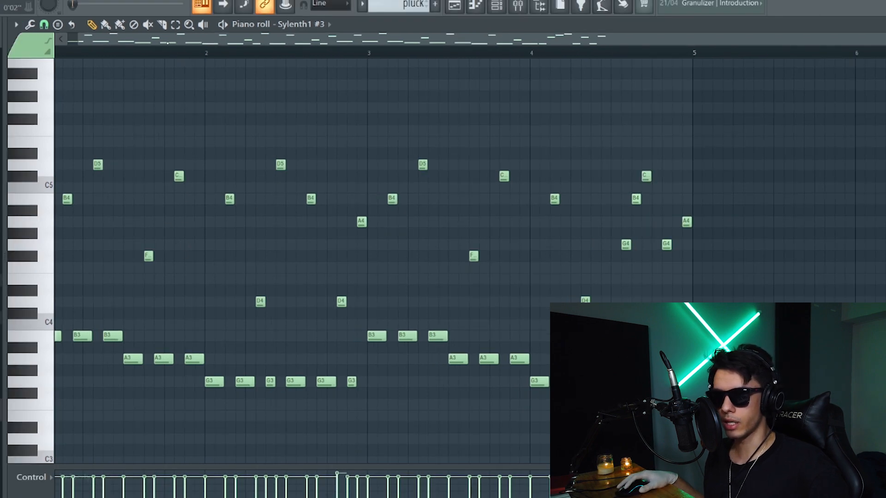
Step: Play the pluck pattern from its start in the Sylenth1 #3 piano roll
scroll(181, 165, "left", 1)
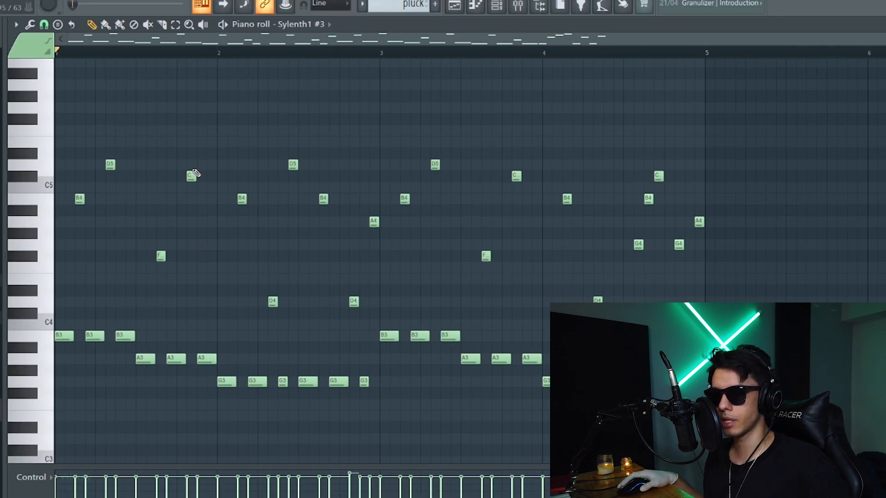
key("space")
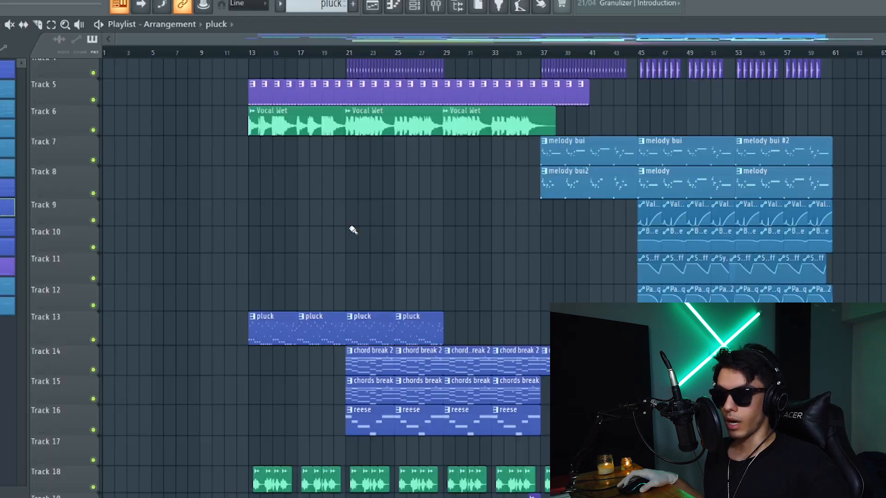
Step: Solo the pluck on track 13 together with the Vocal atm clips on track 18 and play from bar 13
scroll(352, 230, "down", 4)
scroll(353, 230, "down", 4)
scroll(279, 231, "up", 3)
right_click(90, 146)
left_click(72, 148)
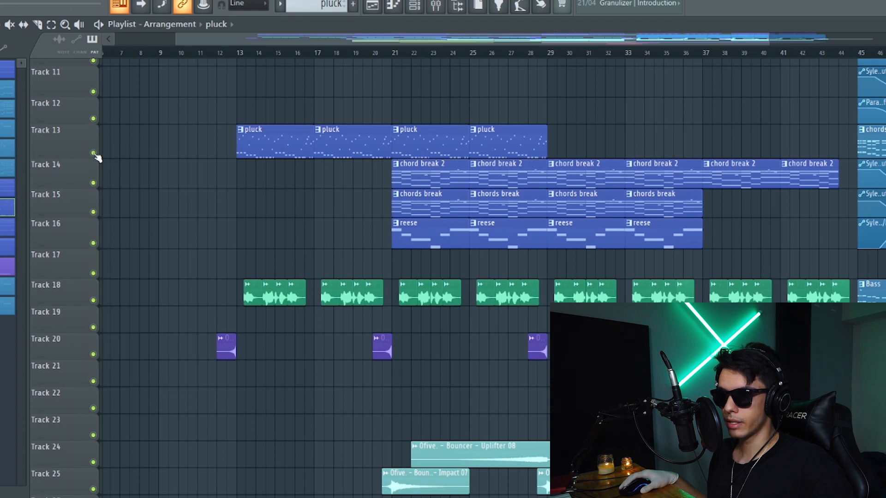
right_click(93, 153)
left_click(94, 302)
left_click(239, 53)
scroll(258, 204, "up", 3)
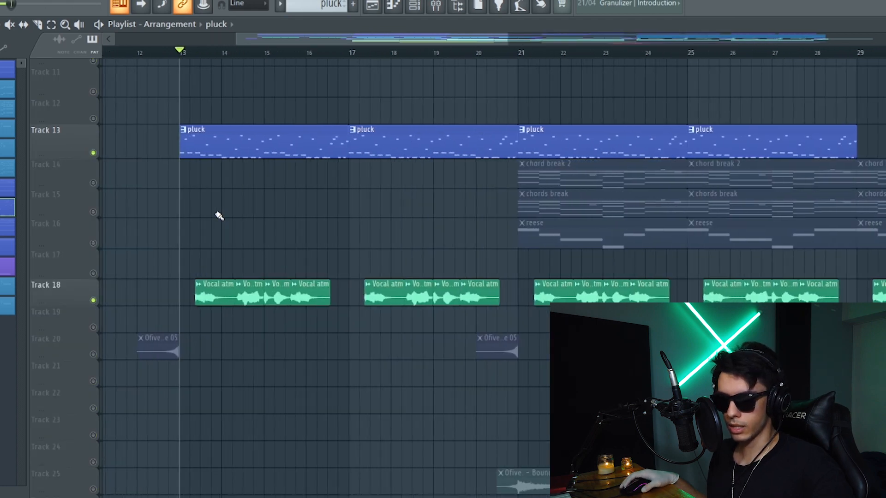
scroll(217, 215, "up", 3)
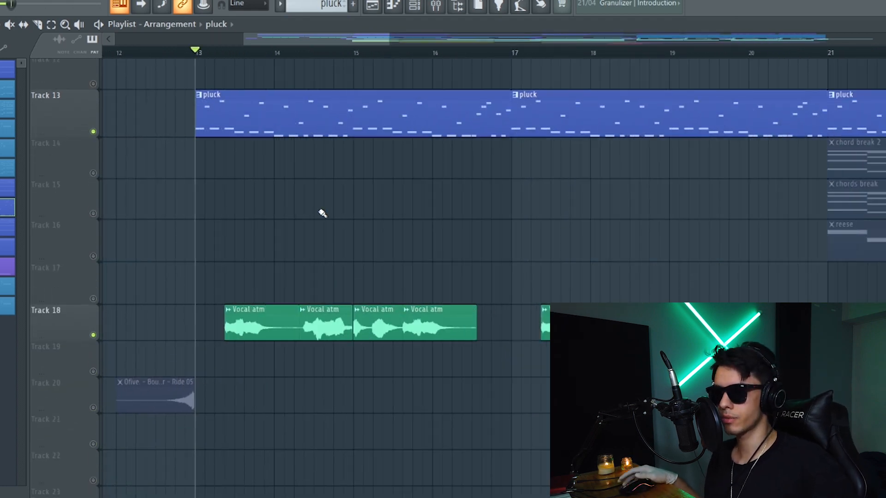
key("space")
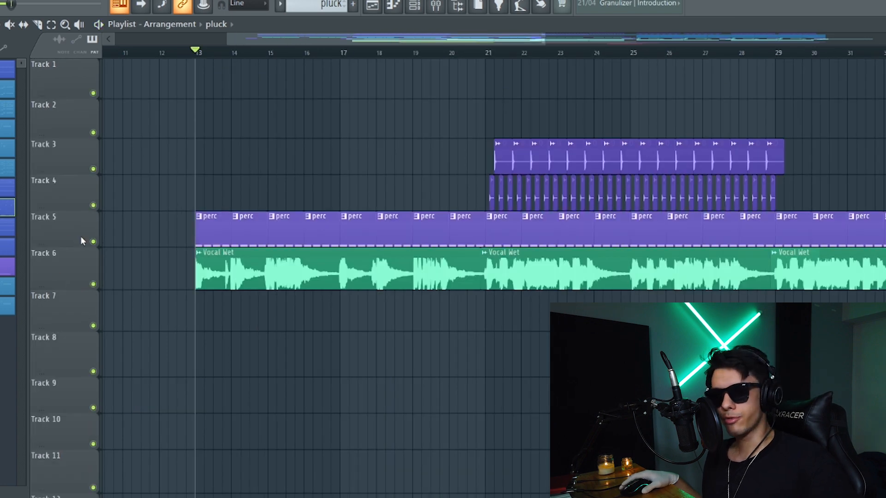
Step: Solo the perc pattern on track 5 and listen to it from bar 13
right_click(94, 241)
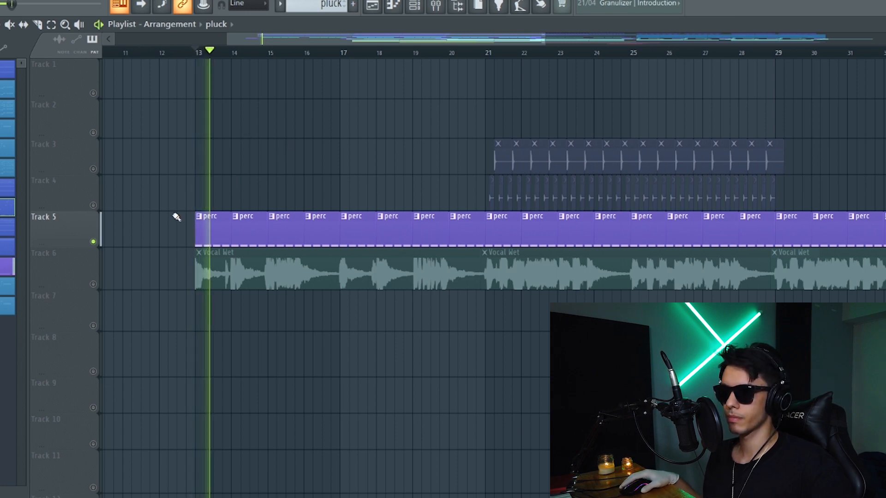
scroll(168, 217, "down", 9)
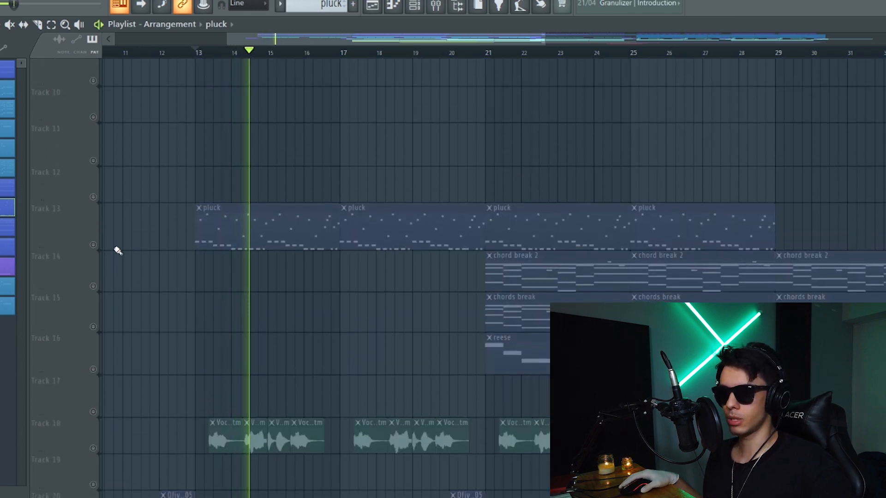
scroll(156, 279, "up", 5)
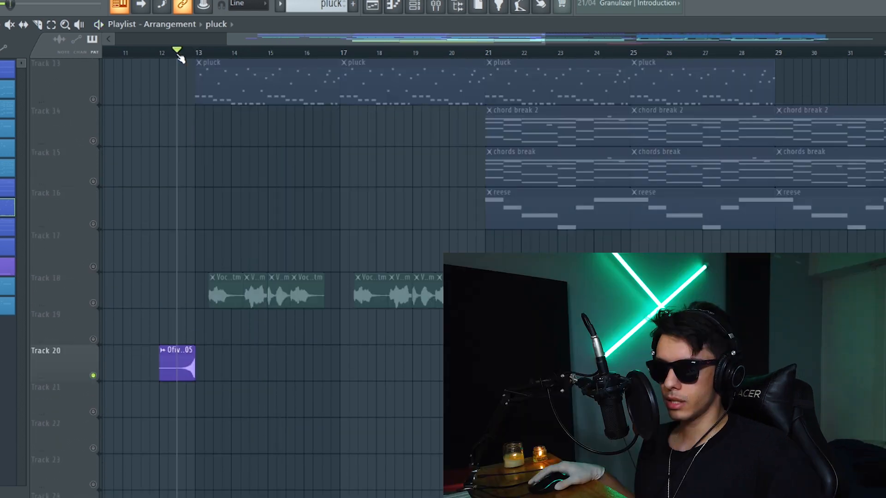
Step: Play the soloed Ride 05 sample on track 20 leading into bar 13
scroll(175, 277, "up", 6)
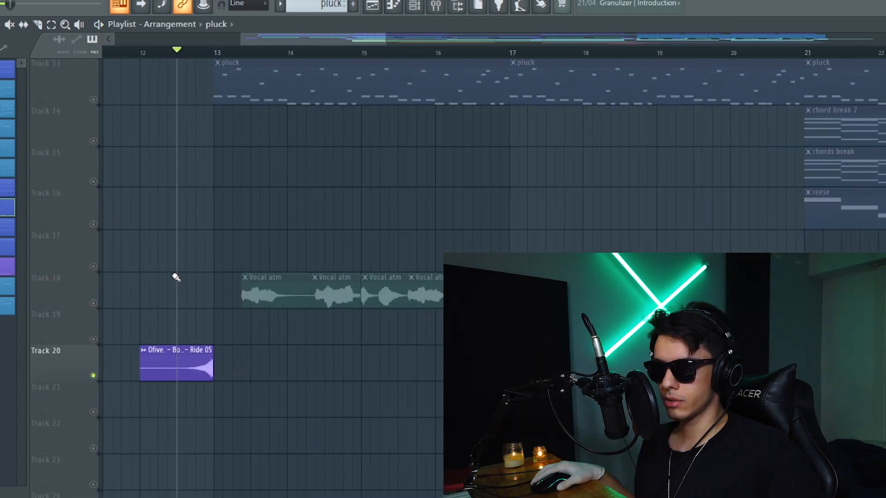
scroll(147, 286, "up", 2)
key("space")
key("space")
key("space")
scroll(178, 278, "down", 4)
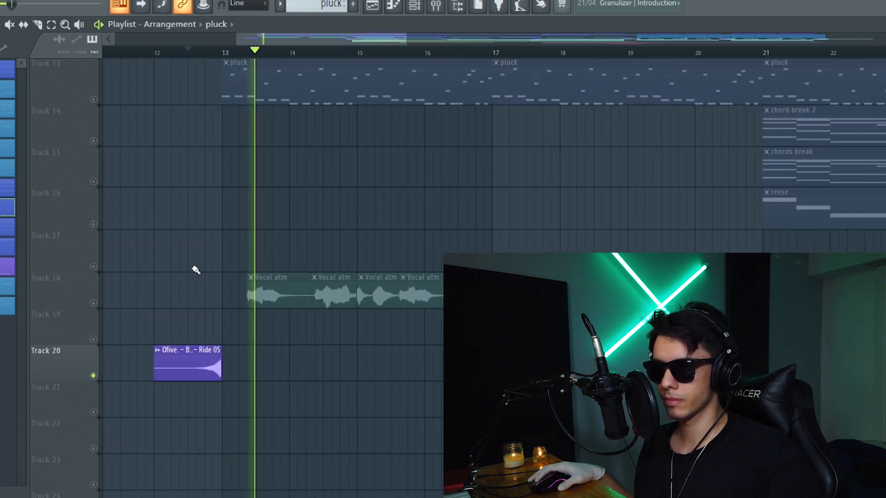
Step: Release the solo on the Vocal Wet track and play all tracks together from just before bar 13
scroll(196, 270, "up", 8)
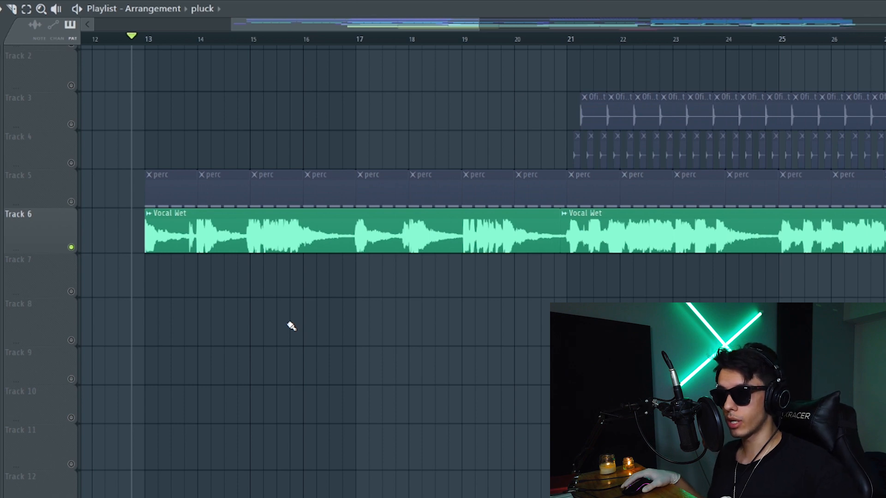
scroll(292, 327, "down", 4)
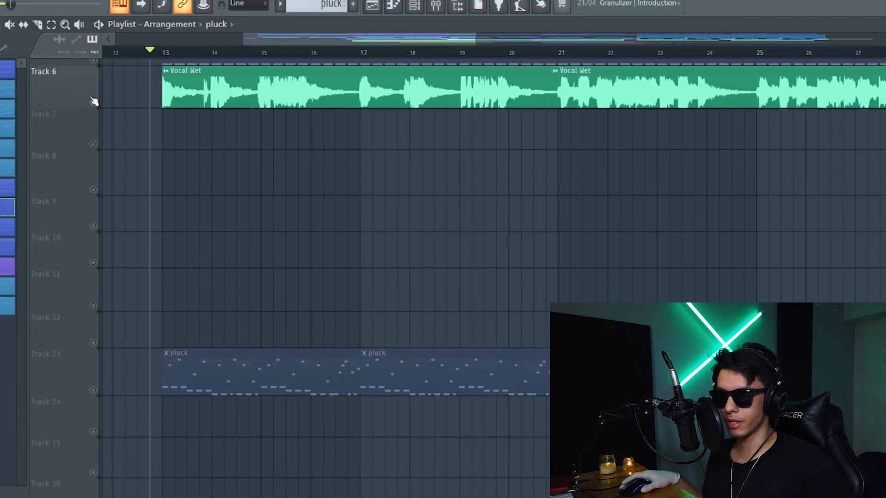
right_click(93, 102)
scroll(214, 205, "down", 3)
scroll(219, 219, "down", 2)
key("space")
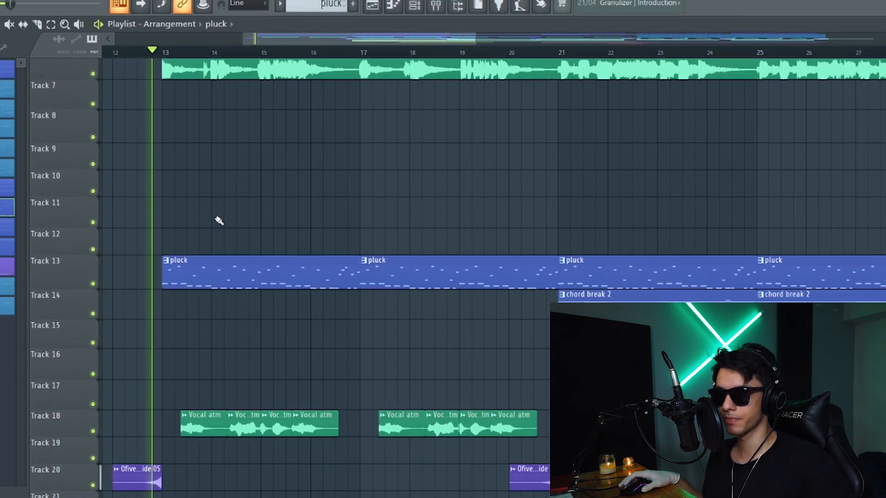
scroll(217, 220, "up", 2)
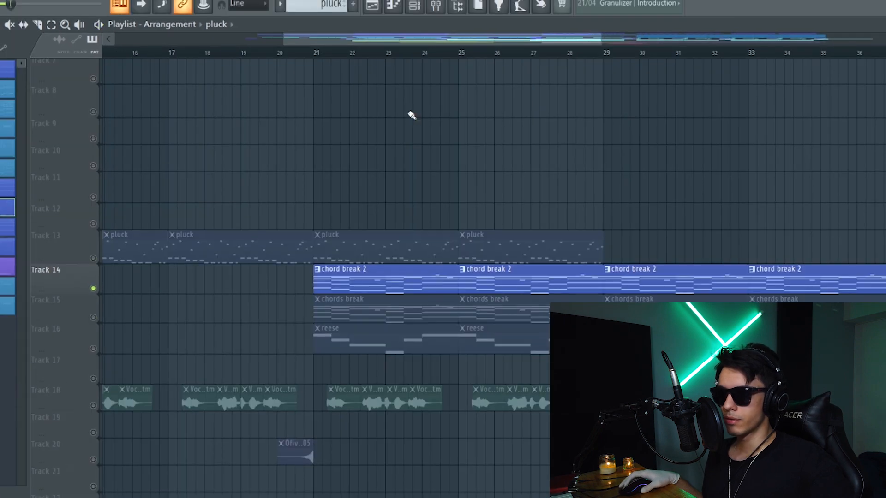
Step: Listen to the soloed chords break pattern from bar 21 and select Sylenth1 #3 in the channel rack
scroll(412, 115, "up", 3)
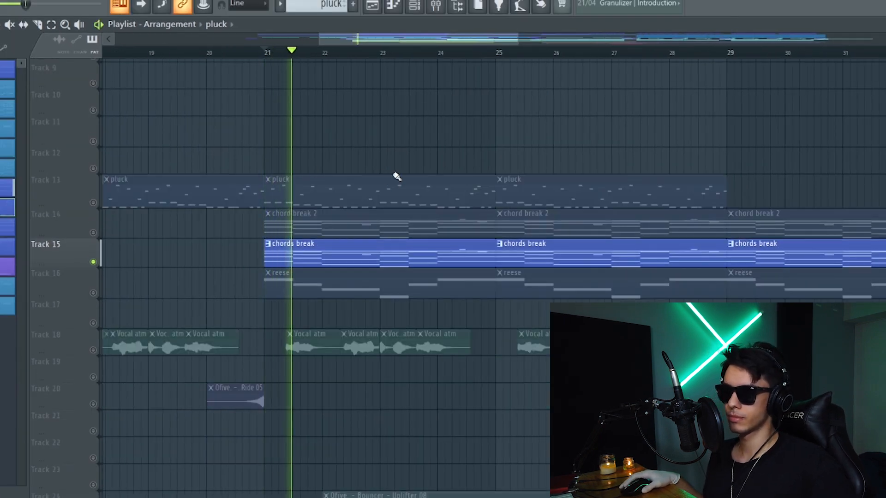
scroll(397, 176, "up", 2)
left_click(414, 6)
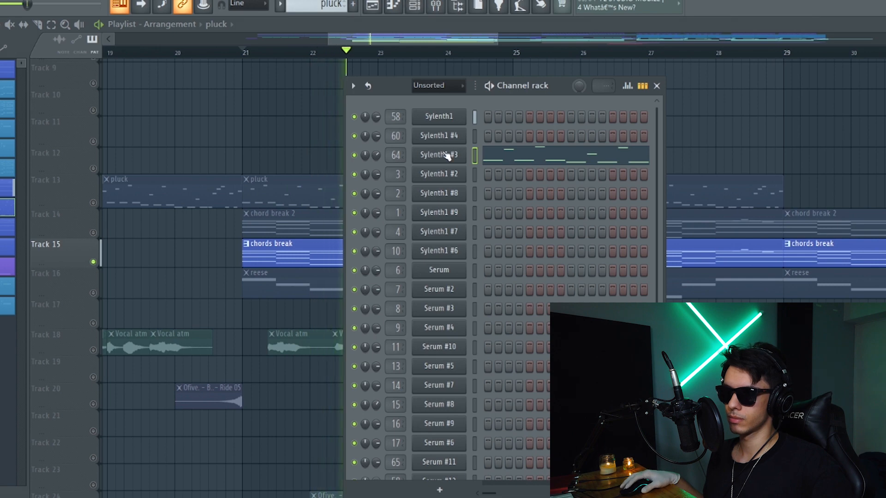
left_click(440, 155)
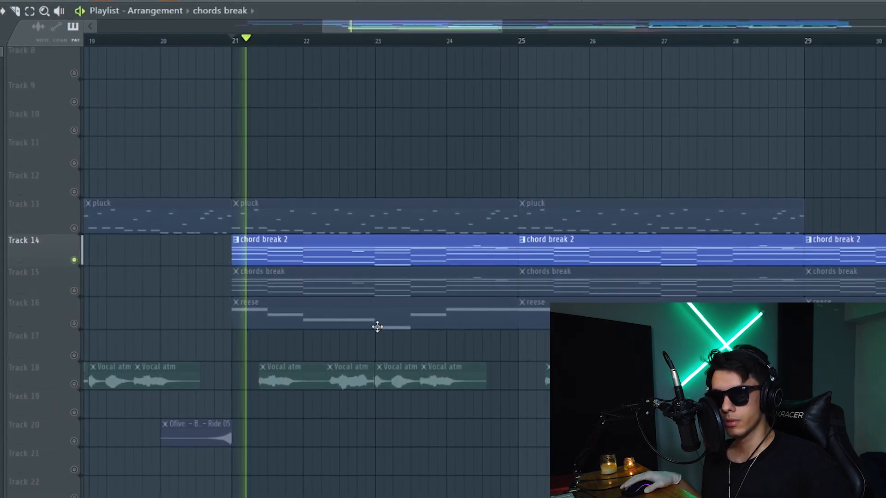
Step: Review the Sylenth1 #4 and Param. EQ 2 automation, then enable chords break and play it with chord break 2 and reese
scroll(389, 341, "down", 10)
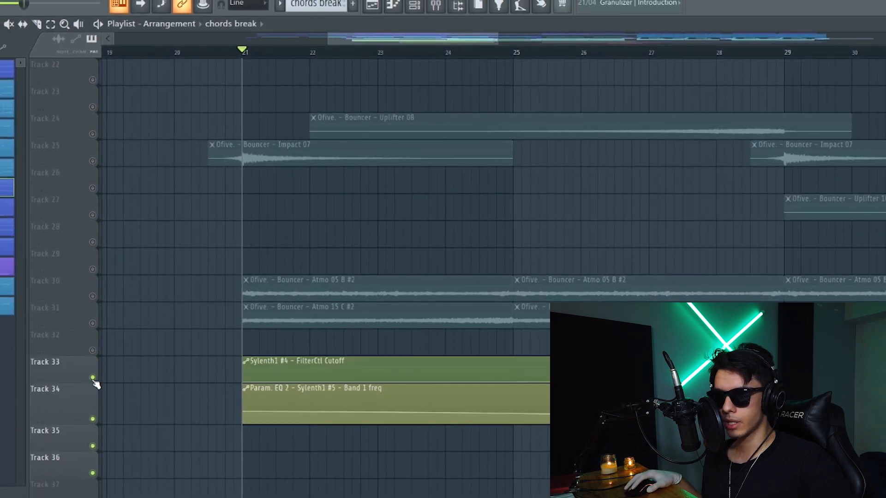
scroll(496, 372, "up", 10)
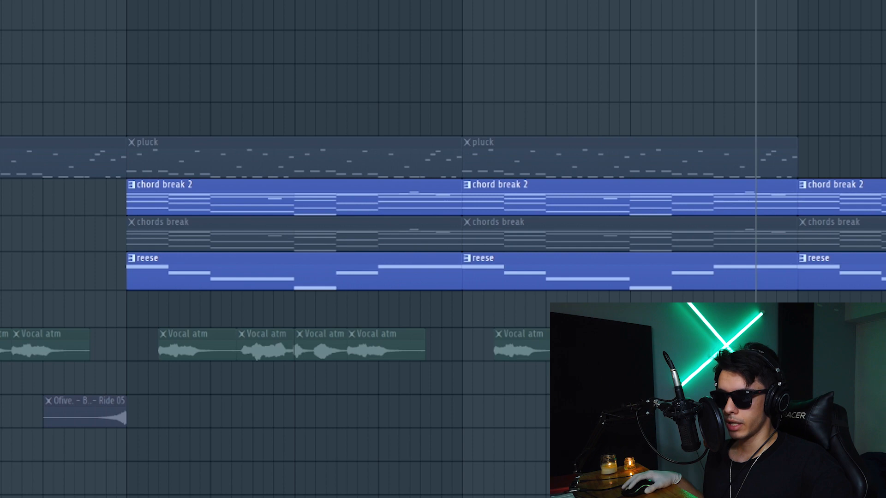
left_click(93, 260)
key("space")
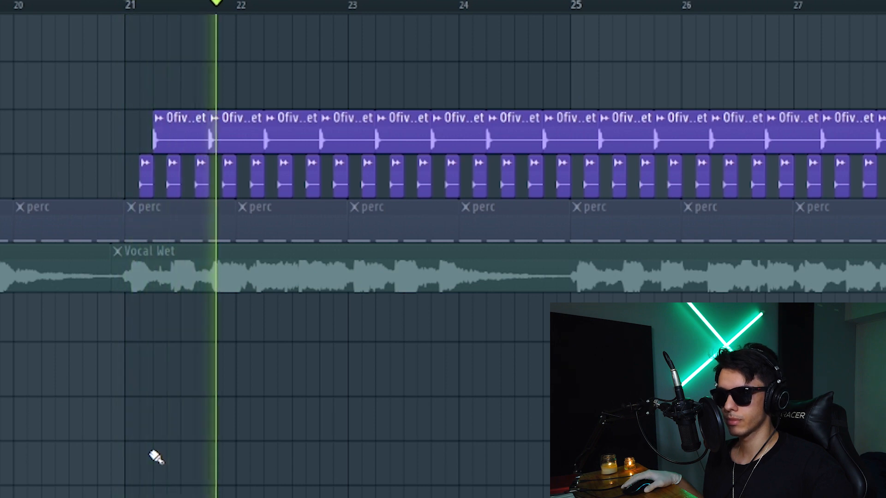
Step: Listen to the Impact 07 sample, then solo Atmo 05 B #2 and play it with Atmo 15 C #2 from bar 21
scroll(150, 452, "down", 1)
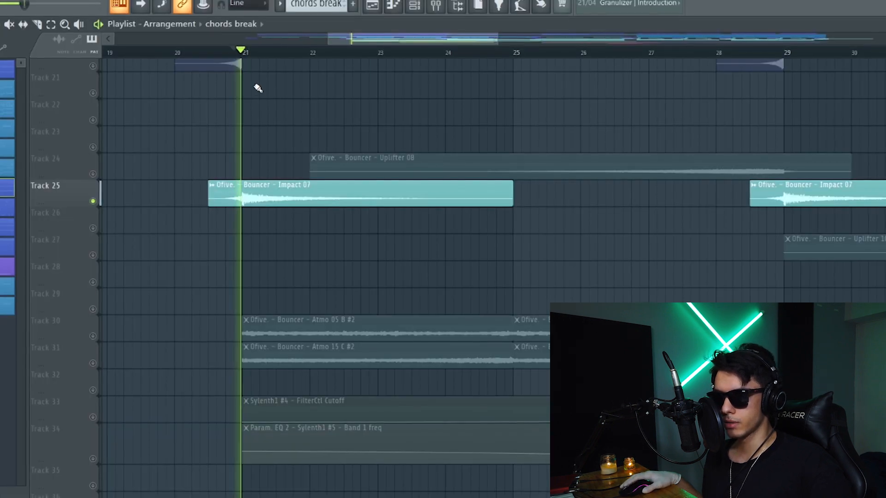
key("space")
scroll(147, 273, "down", 3)
right_click(93, 255)
key("space")
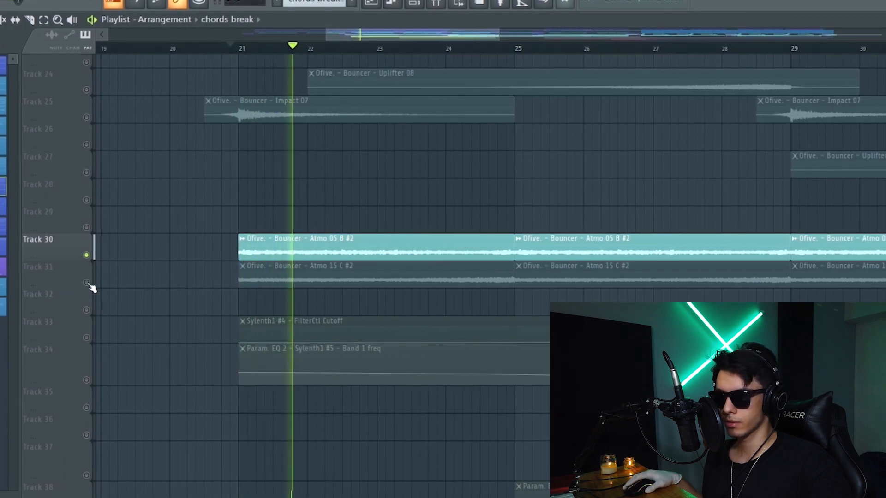
left_click(86, 283)
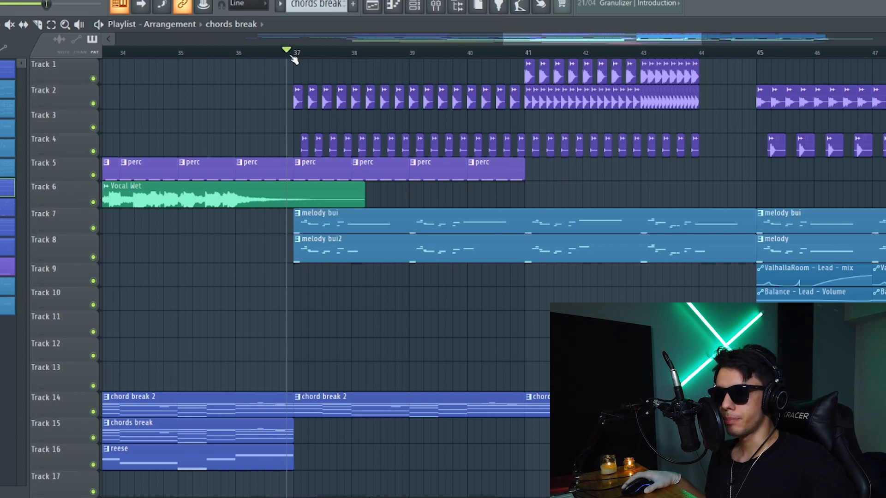
Step: Solo Track 2, add Tracks 4 and 1, and play the build-up drums from just before bar 37
right_click(93, 105)
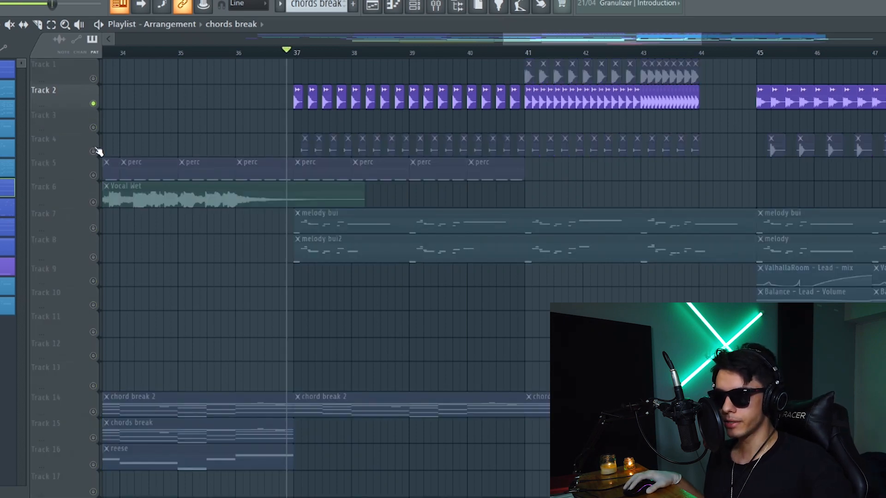
left_click(94, 151)
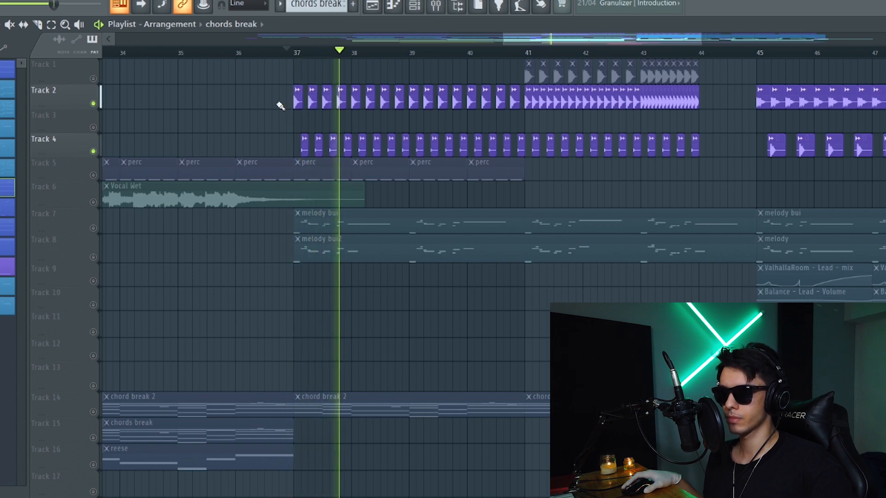
left_click(93, 78)
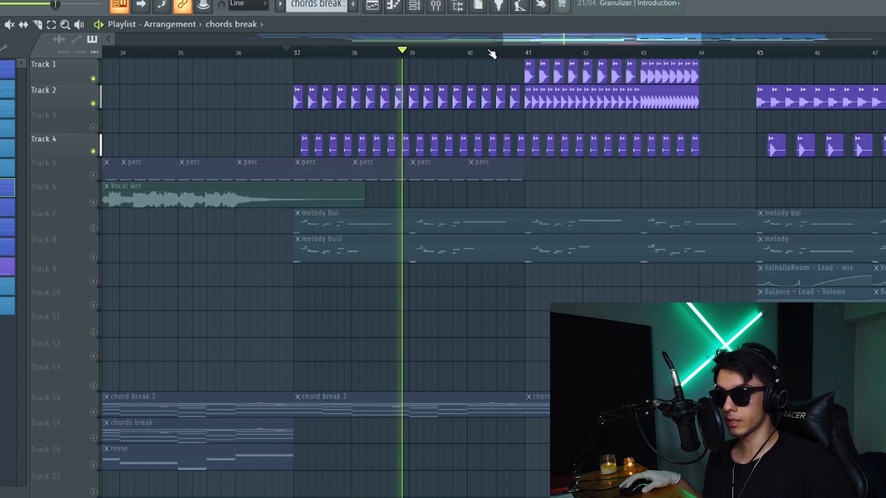
Step: Play chord break 2 on Track 14 with the drums from bar 37, adding the Vocal atm track during playback
scroll(310, 166, "up", 2)
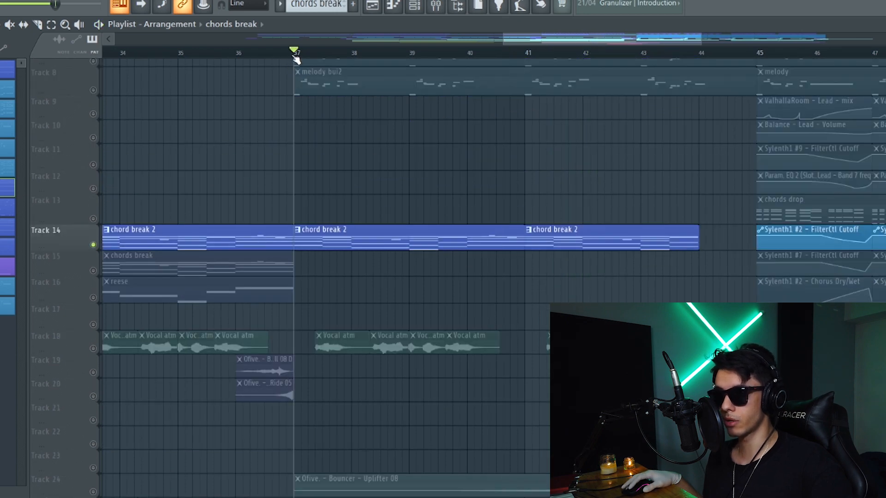
scroll(481, 256, "up", 4)
key("space")
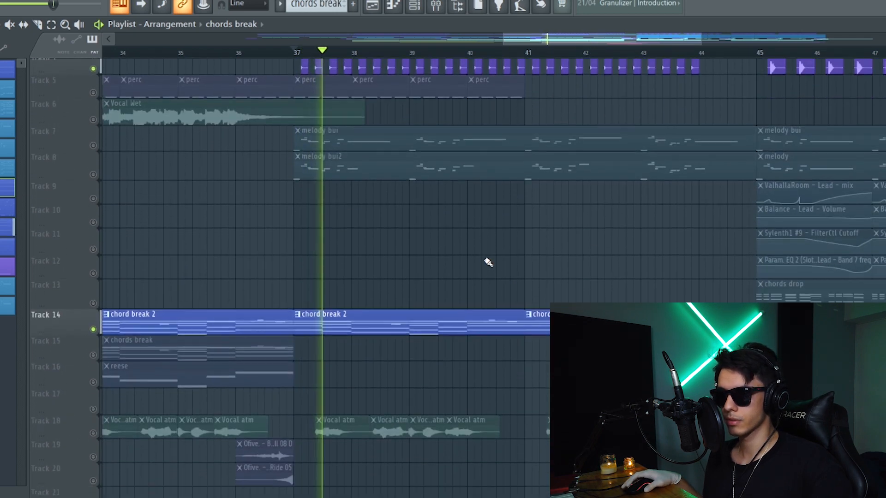
scroll(485, 256, "down", 6)
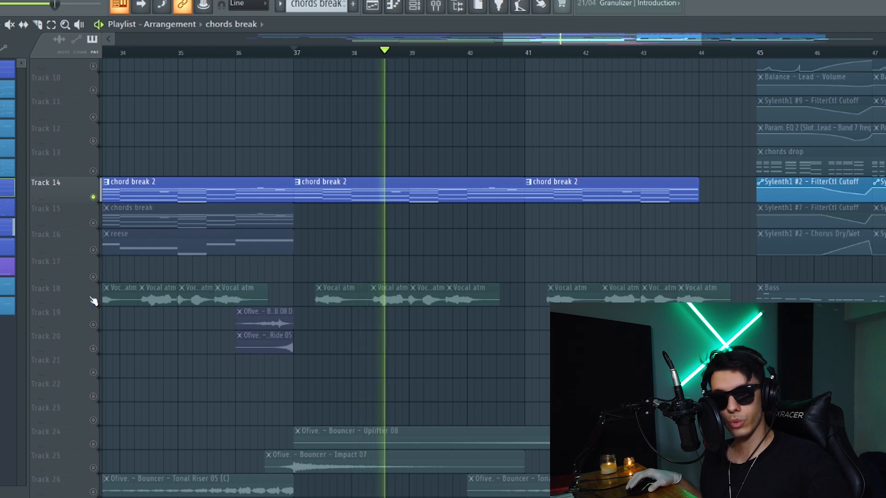
left_click(93, 301)
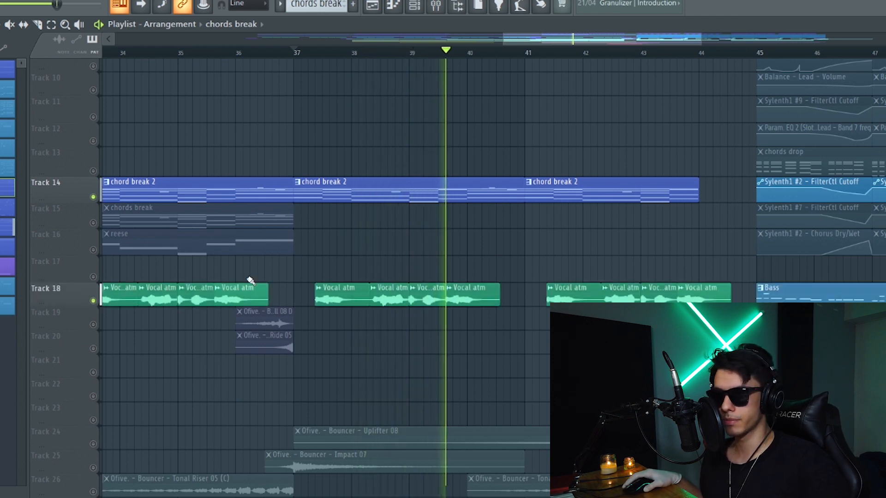
Step: Enable the Impact 07, Atmo, Tonal Riser 05 and Uplifter 08, 09 and 10 tracks and play them from bar 37
scroll(516, 182, "down", 10)
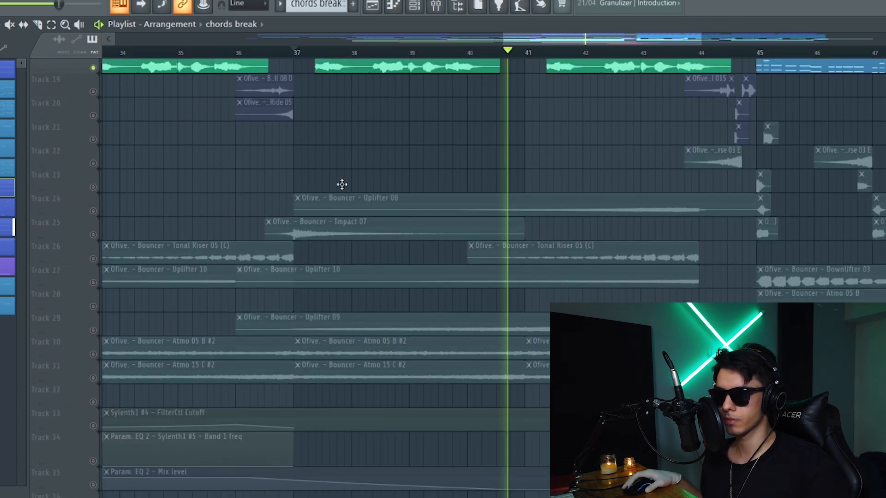
key("space")
left_click(94, 205)
left_click(93, 301)
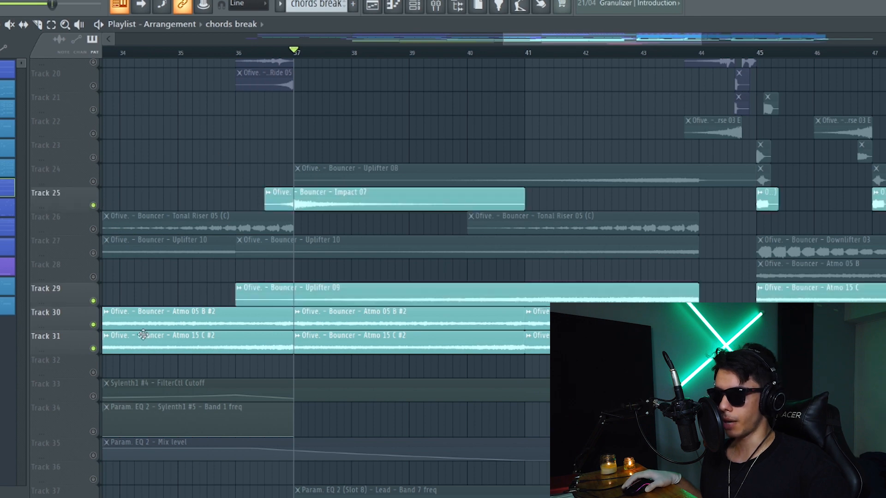
scroll(94, 277, "down", 3)
left_click(94, 181)
left_click(93, 157)
scroll(95, 194, "up", 4)
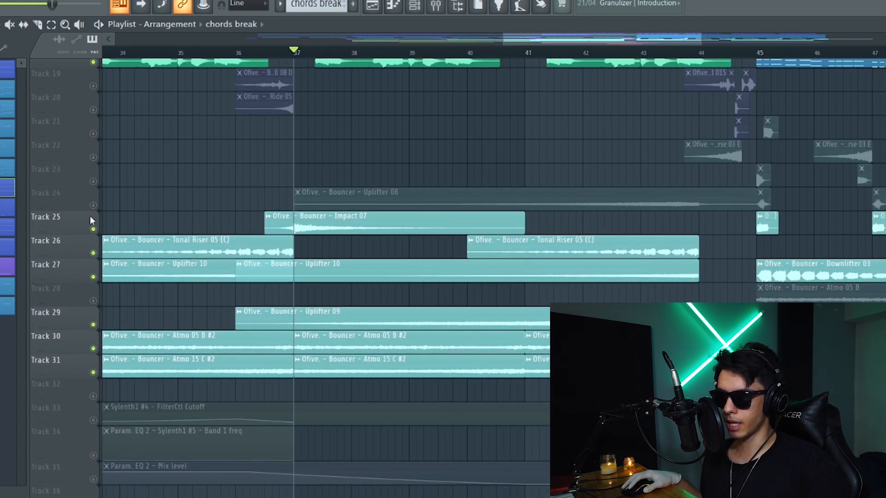
left_click(94, 205)
key("space")
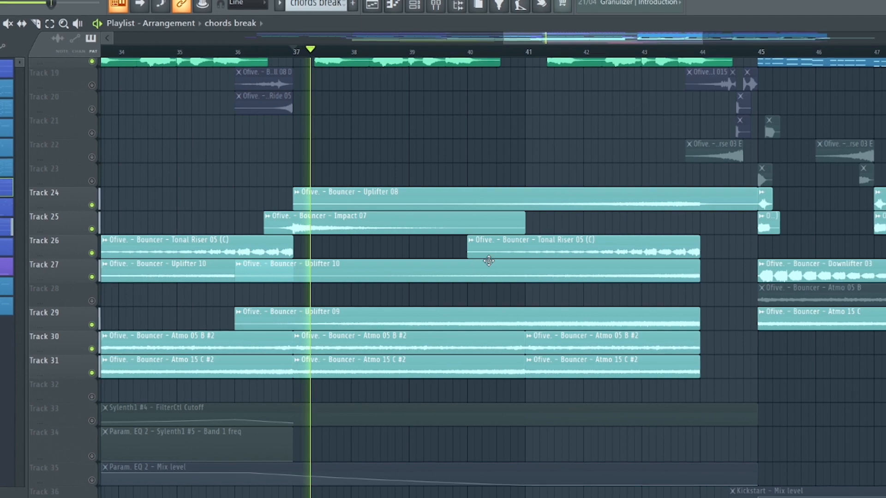
Step: Solo Track 22 and enable Track 21 with it to hear the transition effects before bar 45
scroll(488, 270, "up", 2)
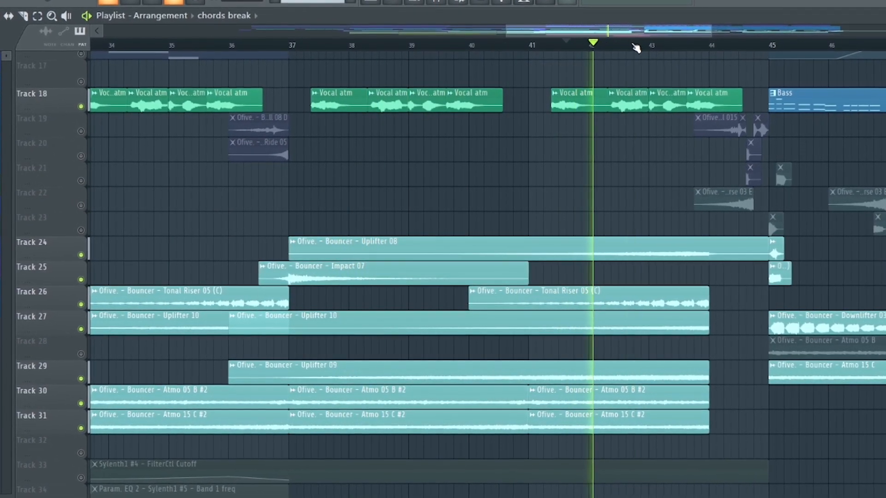
left_click(78, 205, "ctrl")
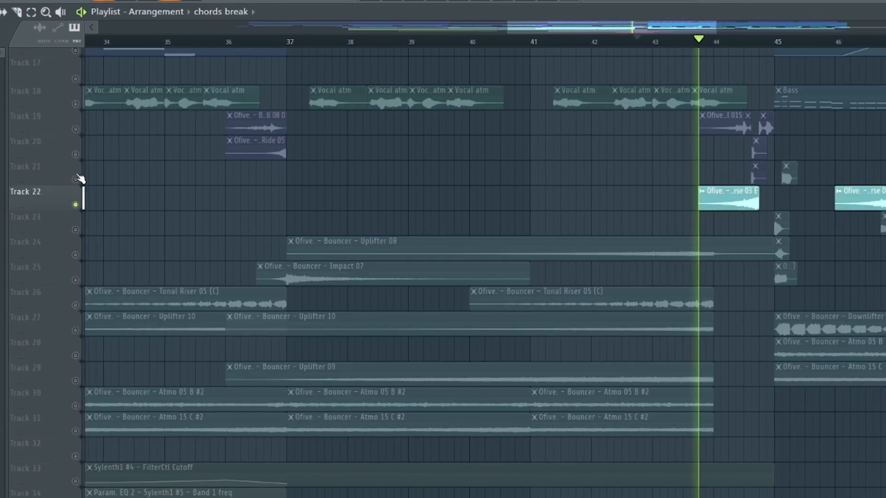
left_click(78, 180)
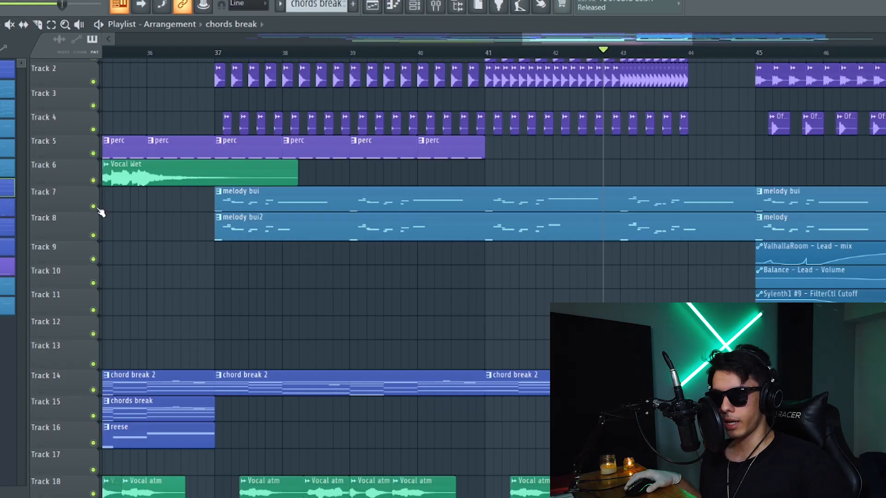
Step: Solo the melody bui pattern on Track 7 and play it from bar 37
left_click(331, 188)
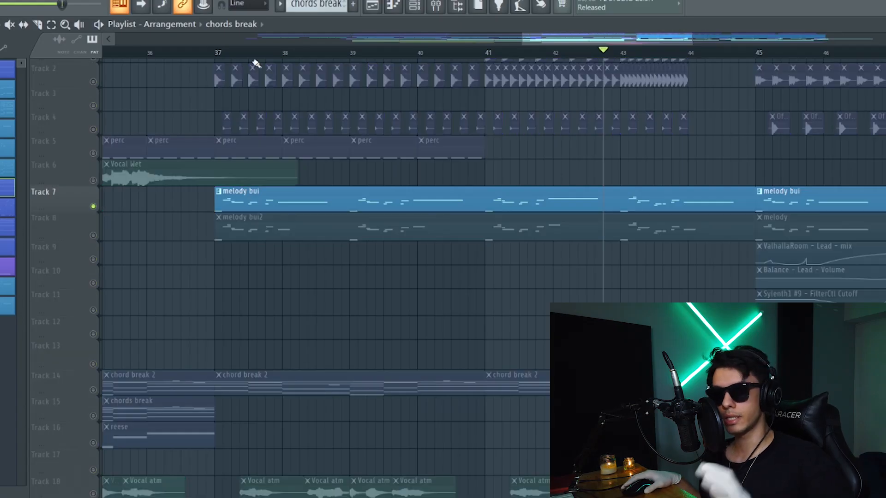
left_click(216, 52)
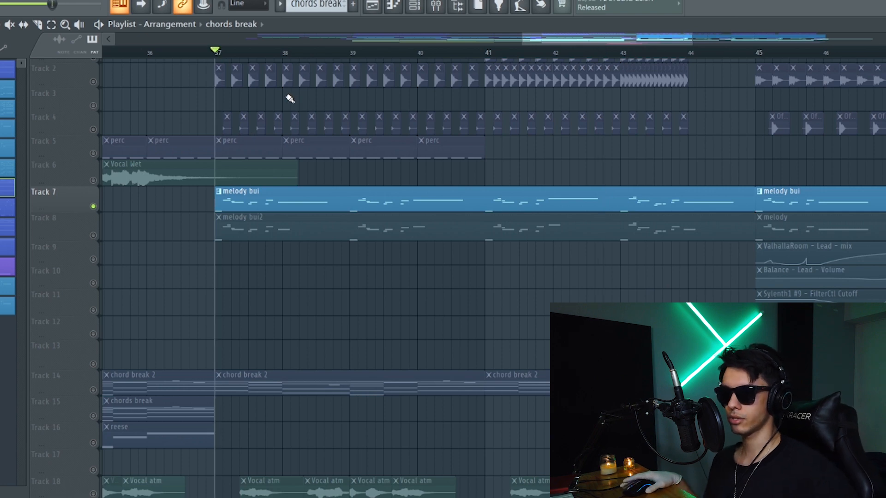
scroll(429, 245, "up", 1)
key("space")
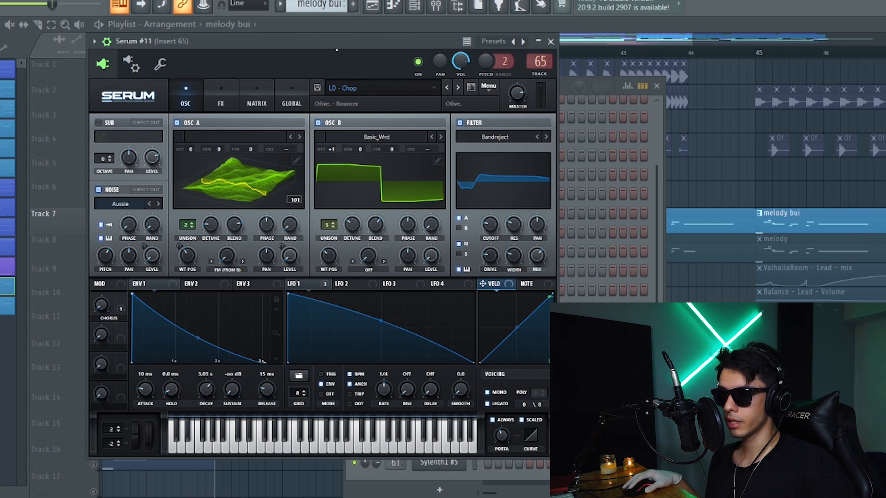
Step: Review the LD - Chop preset in Serum #11 and LD - Bomb in Serum #12 while melody bui plays, then stop playback
left_click_drag(337, 50, 282, 55)
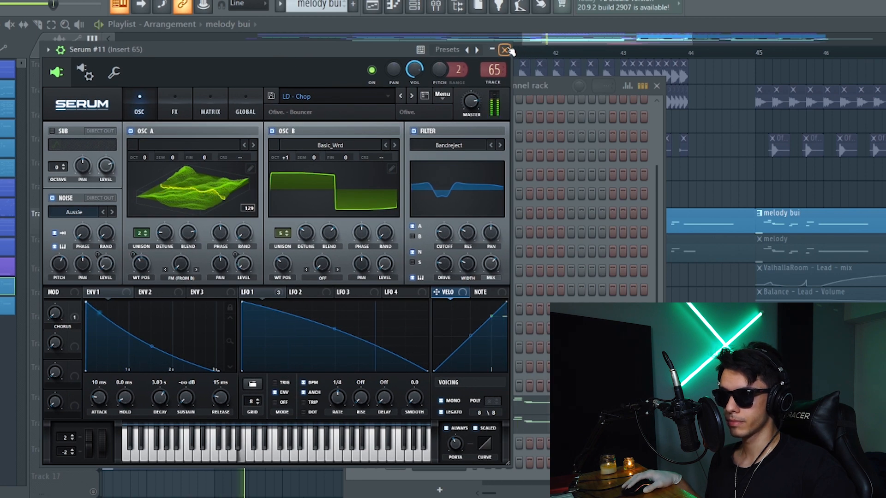
left_click(506, 50)
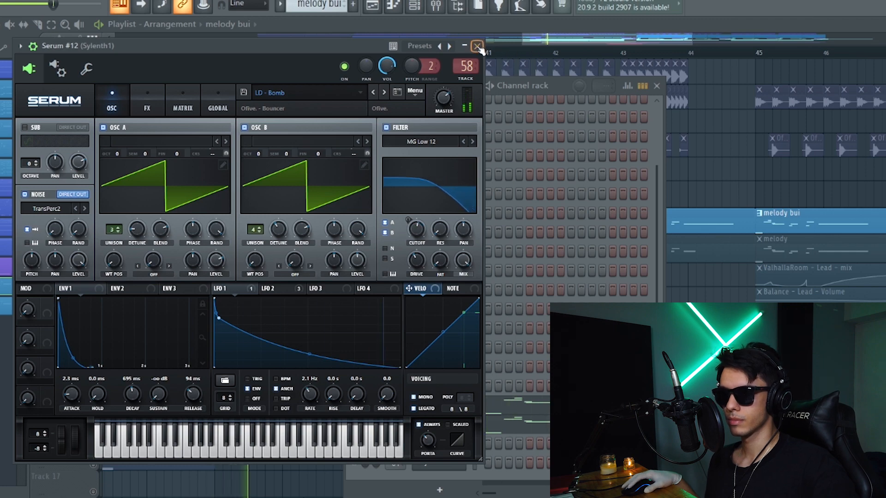
left_click(478, 47)
key("space")
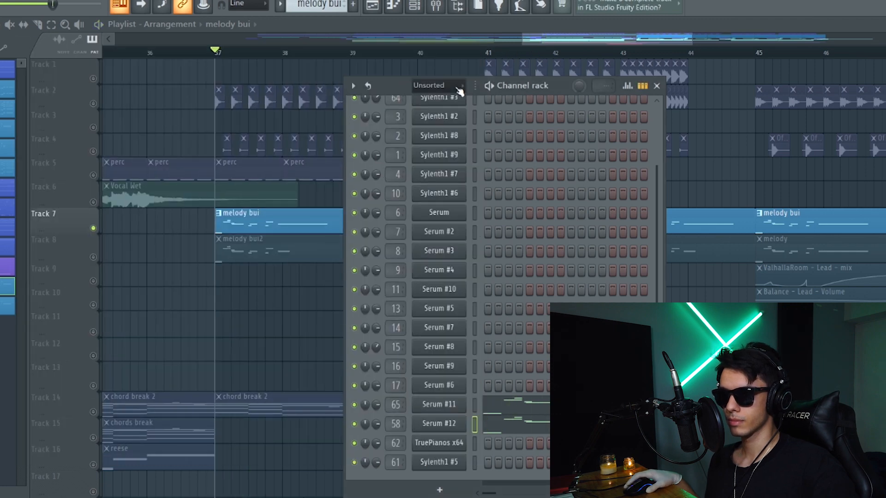
Step: Solo the melody bui track, enable the melody track with it, and play both from bar 45
scroll(292, 80, "down", 1)
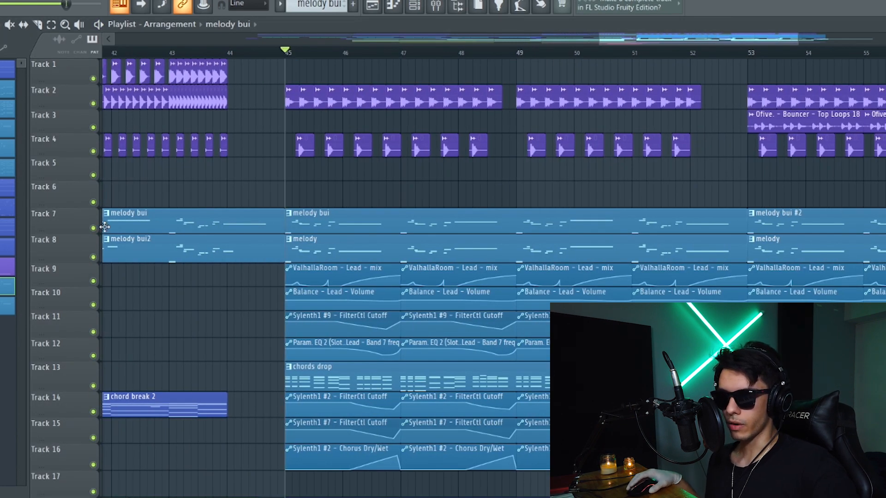
left_click(93, 228, "ctrl")
left_click(94, 257)
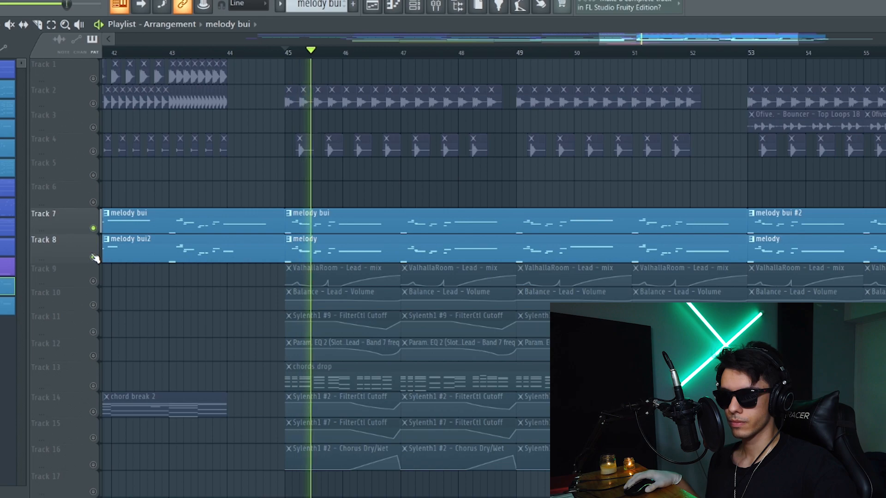